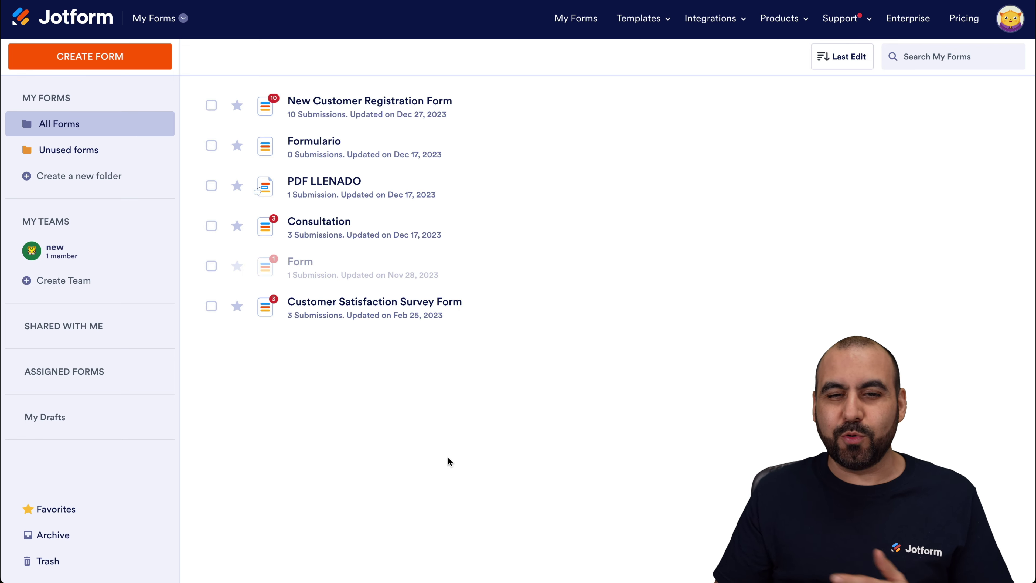
# Step: Open the account menu, which shows 6 of 25 forms used on the Bronze plan
pyautogui.click(1007, 32)
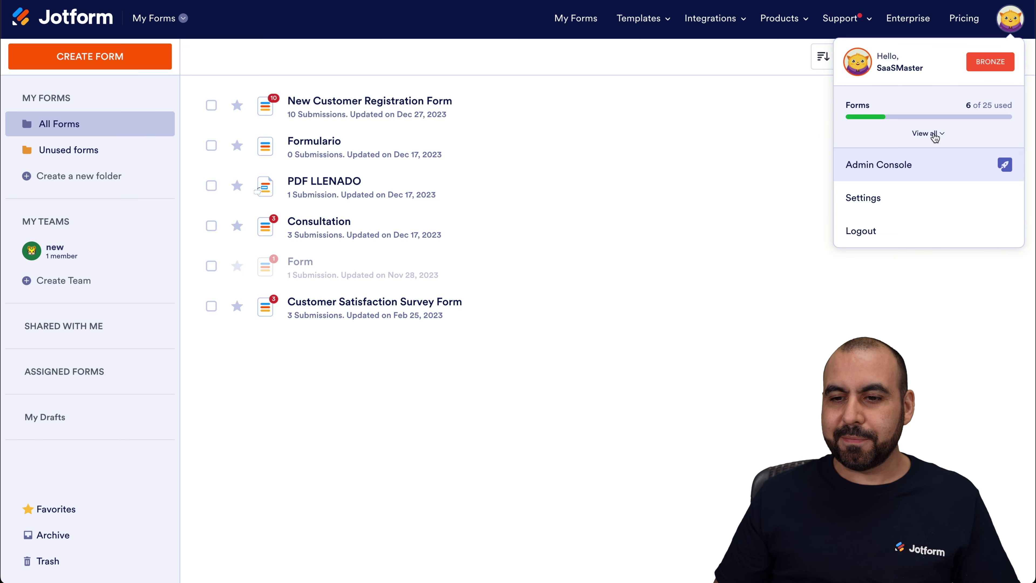
# Step: Change the account language to Español in Settings, then go back to My Forms
pyautogui.click(875, 200)
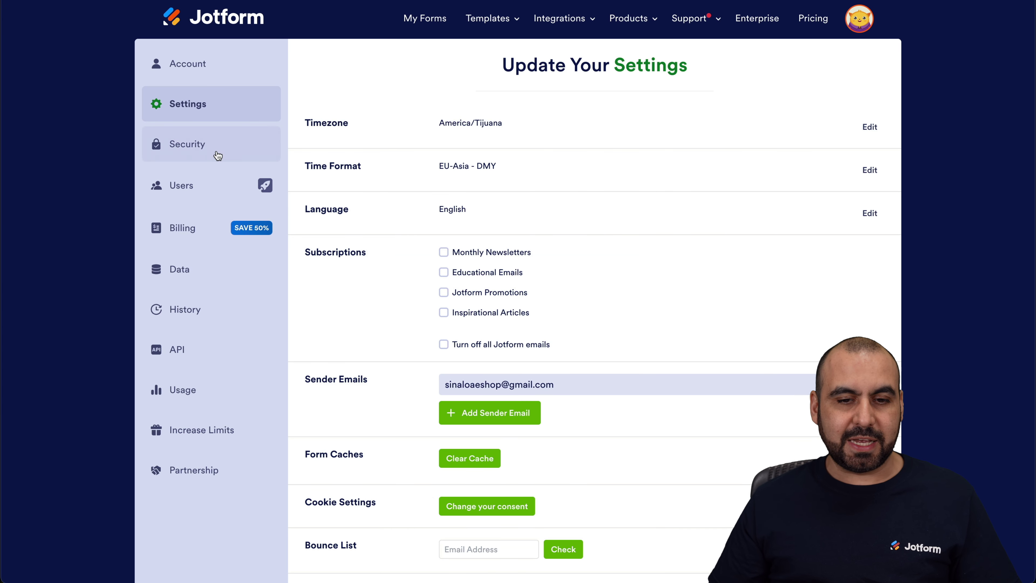
pyautogui.click(870, 213)
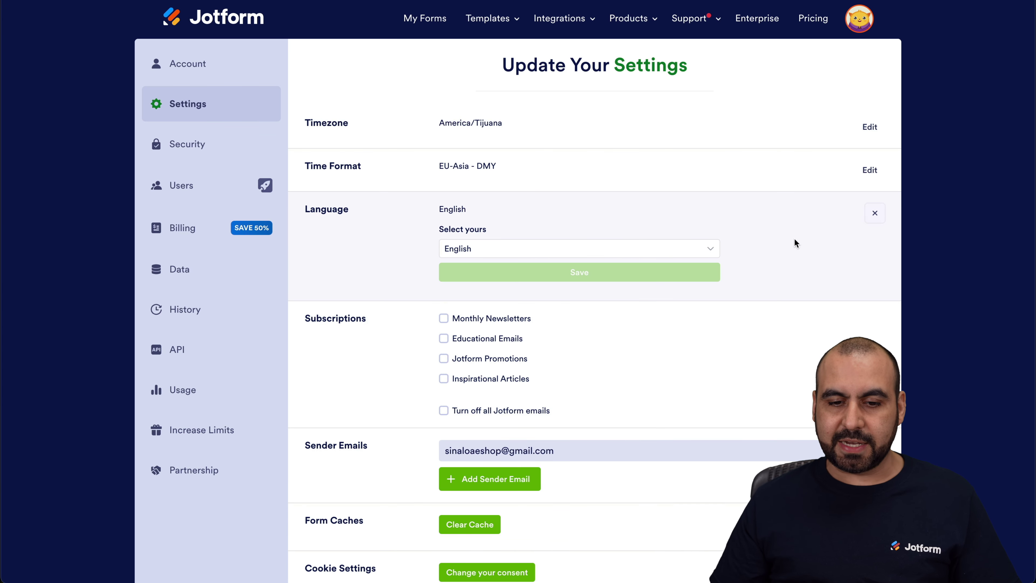
pyautogui.click(460, 248)
pyautogui.click(486, 367)
pyautogui.click(589, 270)
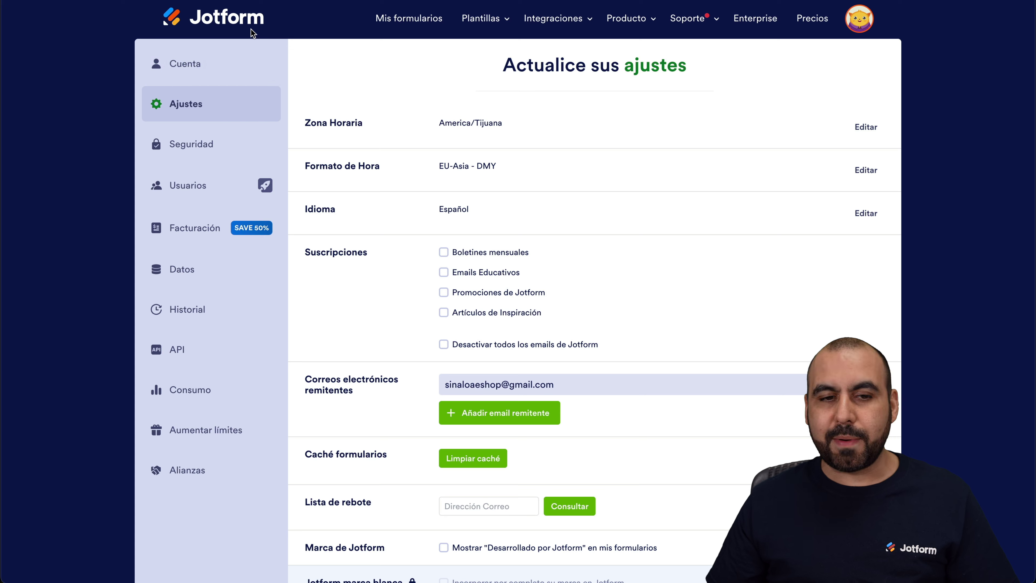
pyautogui.click(167, 21)
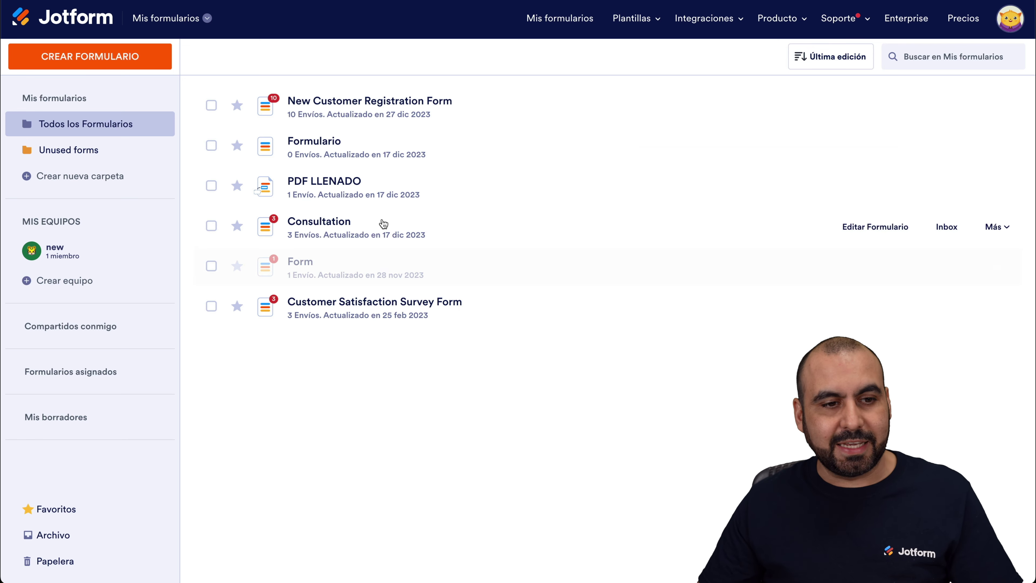
# Step: Create a new blank form from scratch with the Formulario Clásico layout
pyautogui.click(97, 60)
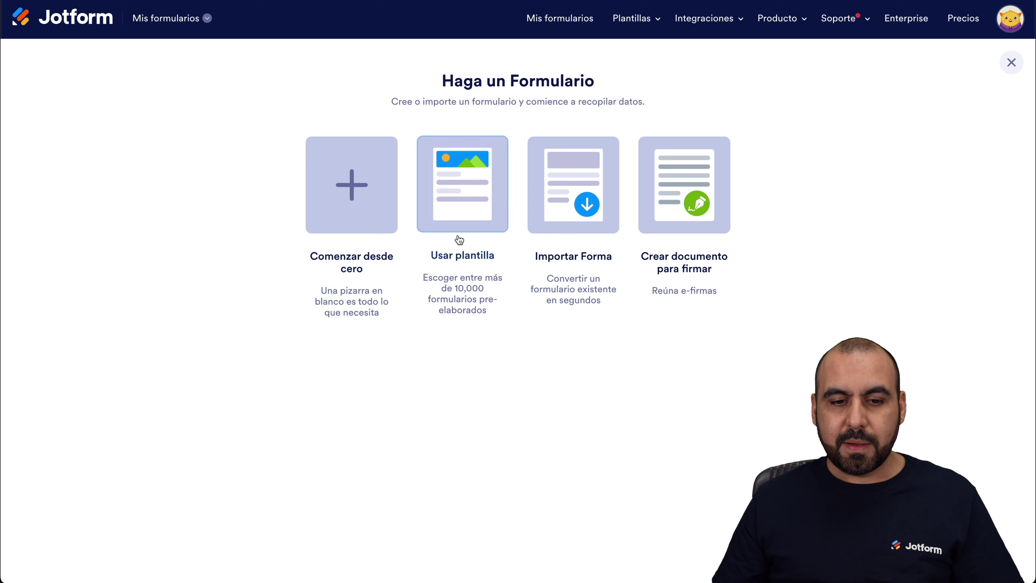
pyautogui.click(378, 194)
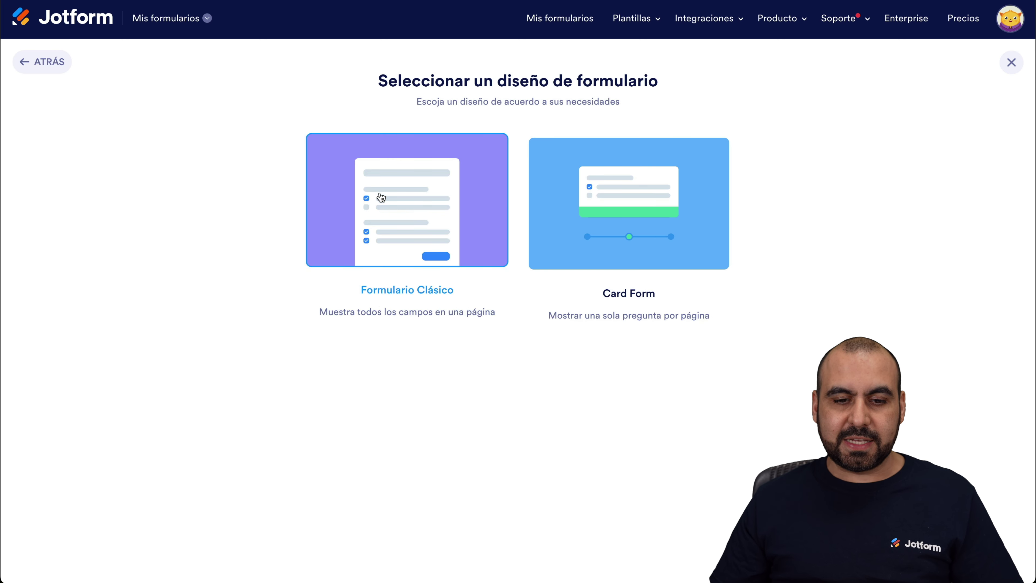
pyautogui.click(425, 210)
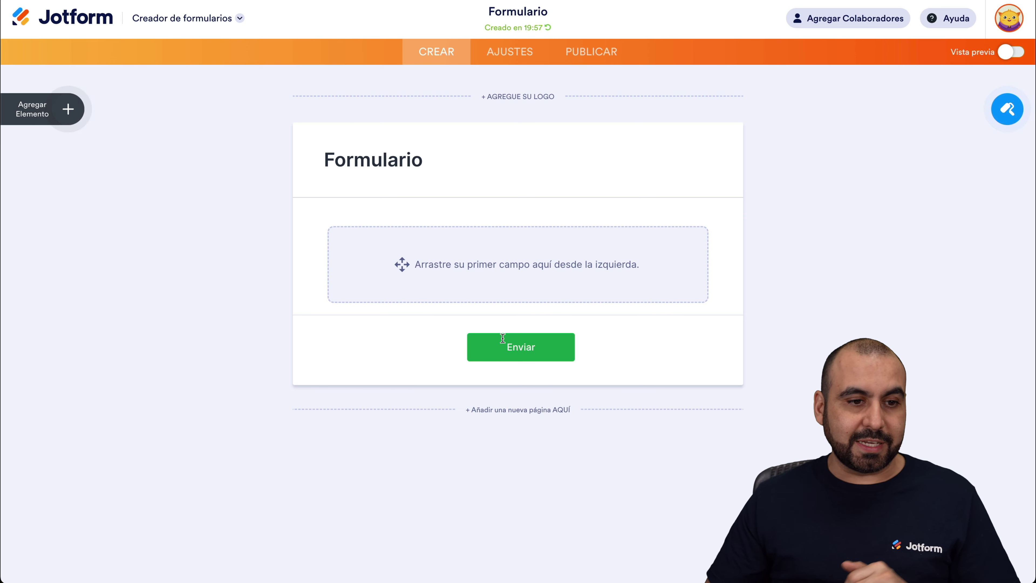
# Step: Add Nombre completo, Dirección, Teléfono and Email fields to the form
pyautogui.click(73, 113)
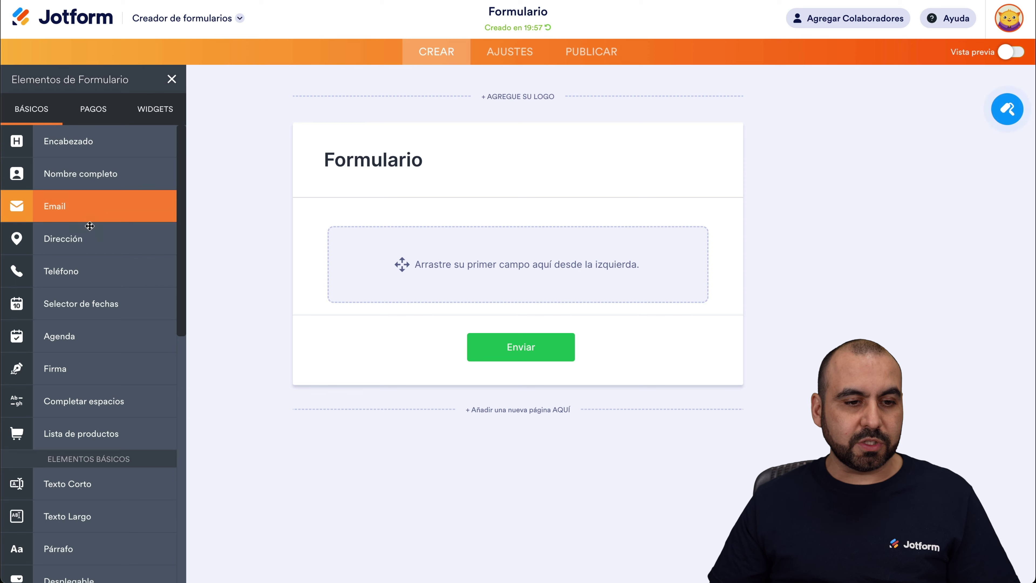
pyautogui.moveTo(82, 176); pyautogui.dragTo(463, 258)
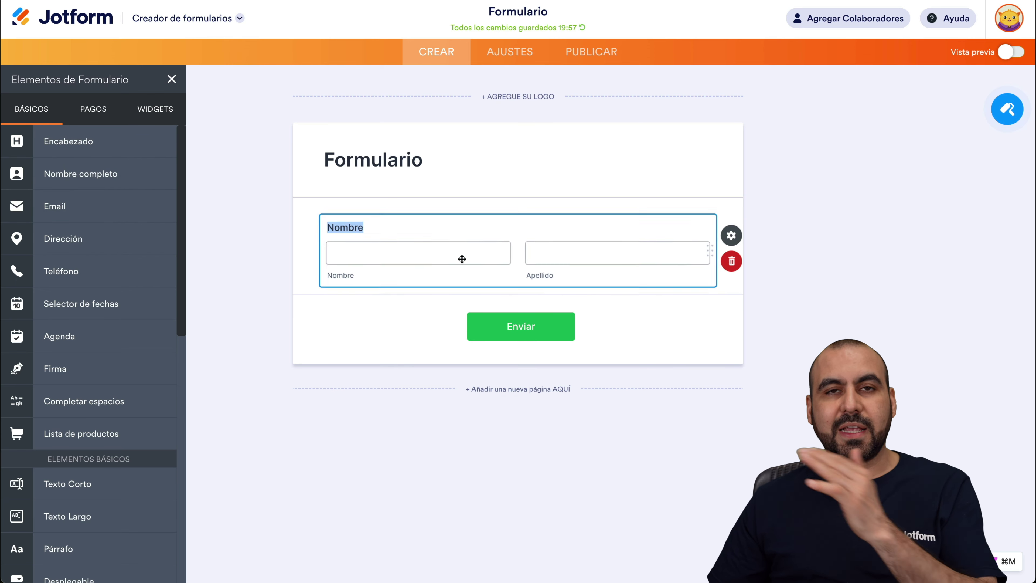
pyautogui.moveTo(42, 242); pyautogui.dragTo(411, 318)
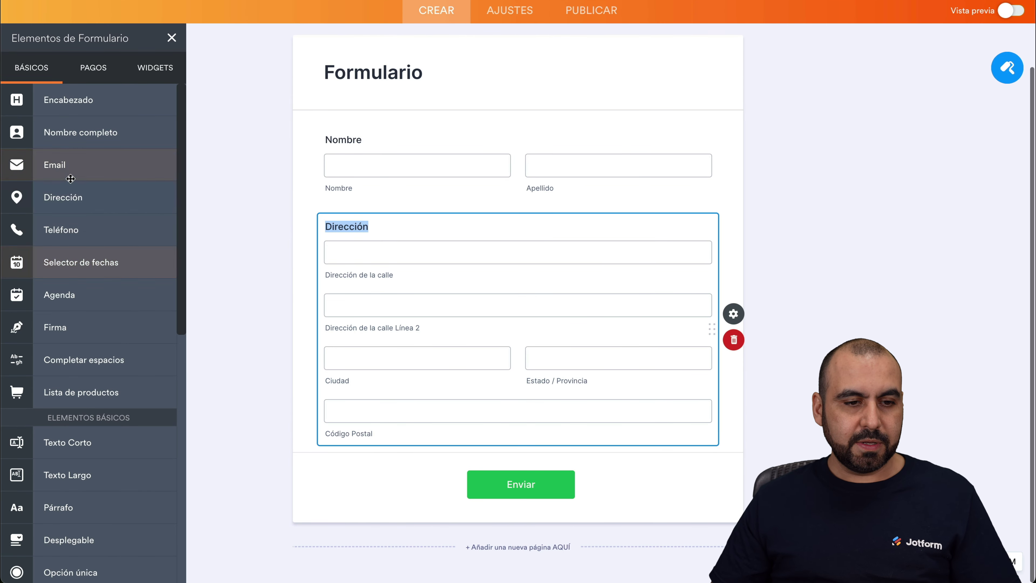
pyautogui.moveTo(80, 219); pyautogui.dragTo(303, 197)
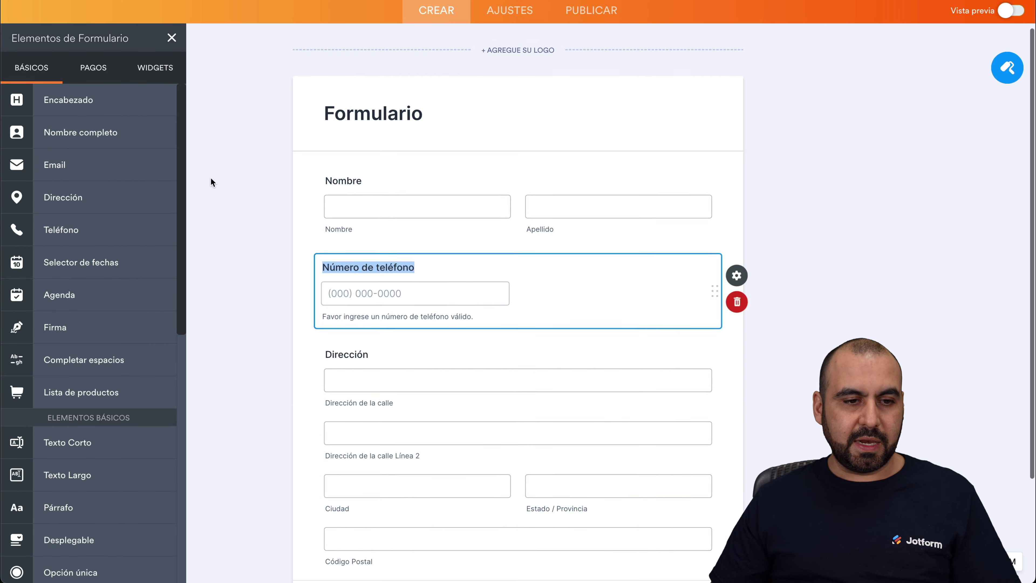
pyautogui.moveTo(78, 207); pyautogui.dragTo(479, 394)
pyautogui.scroll(4, 467, 275)
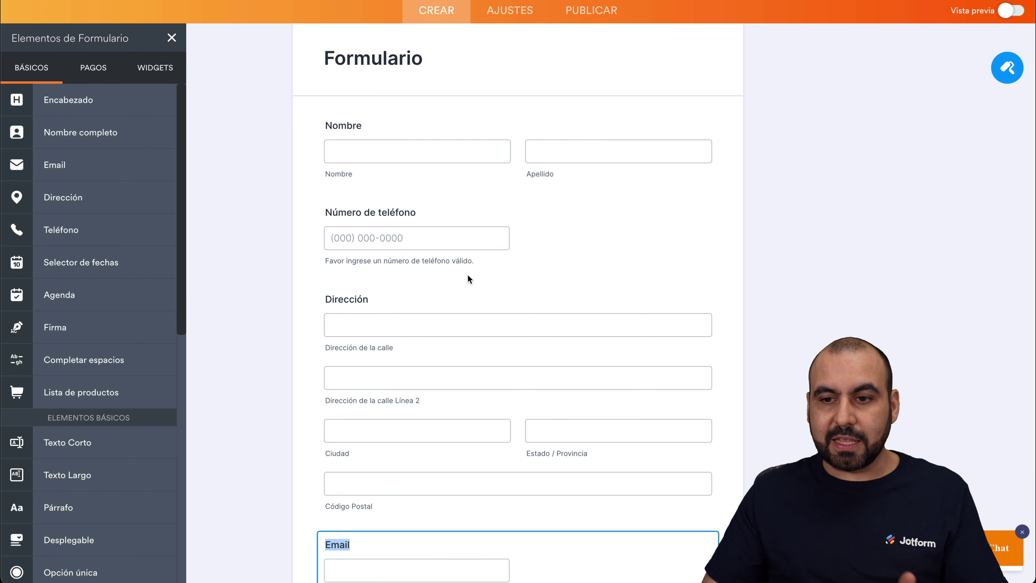
# Step: Go to the form's Ajustes > Integraciones page
pyautogui.click(1007, 68)
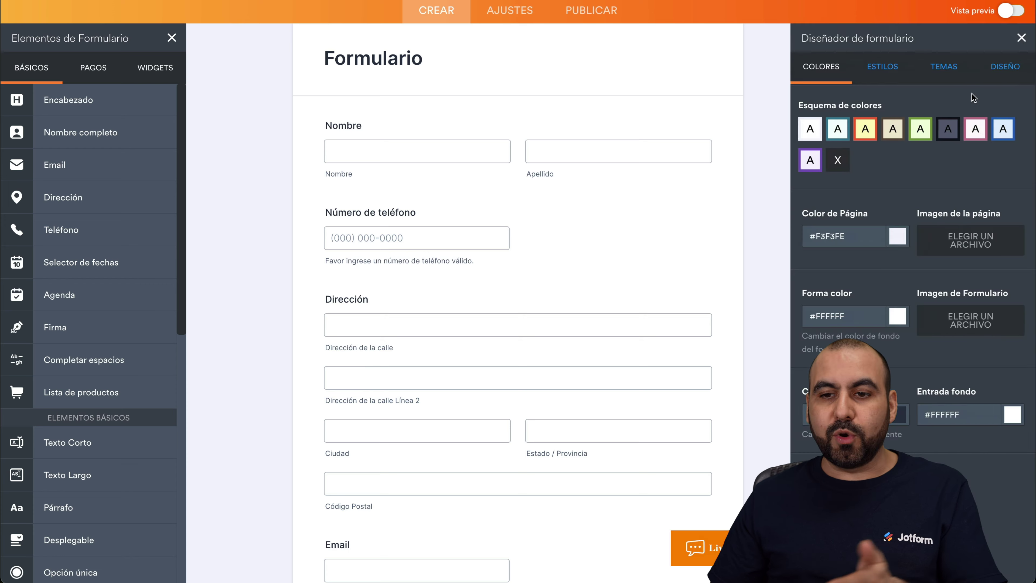
pyautogui.click(1020, 39)
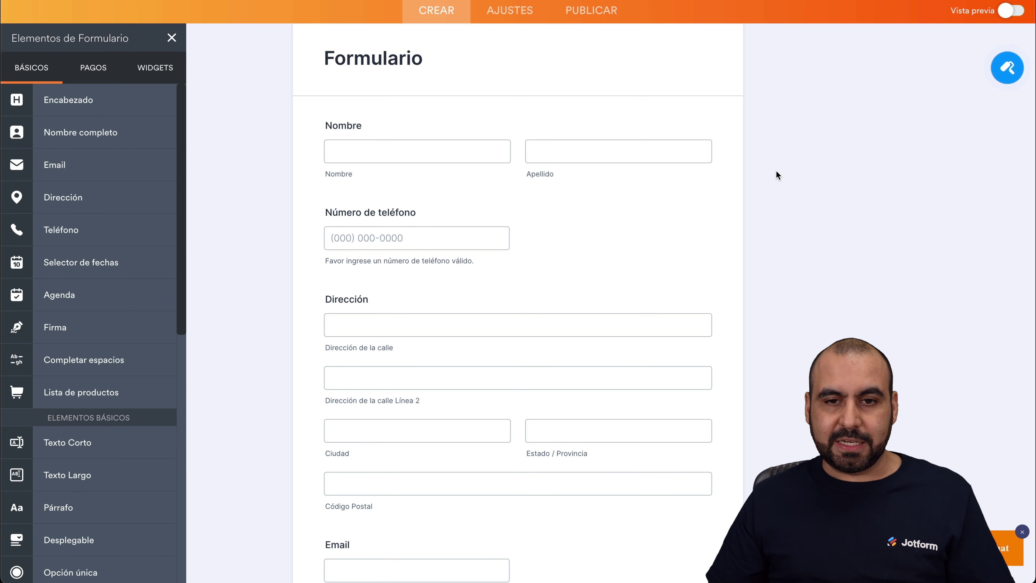
pyautogui.click(508, 14)
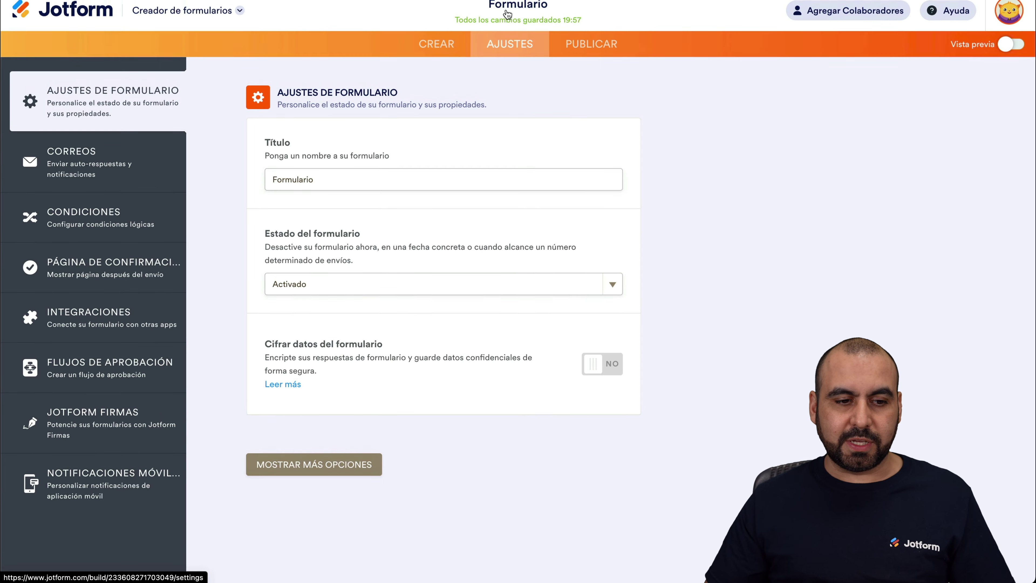
pyautogui.click(101, 313)
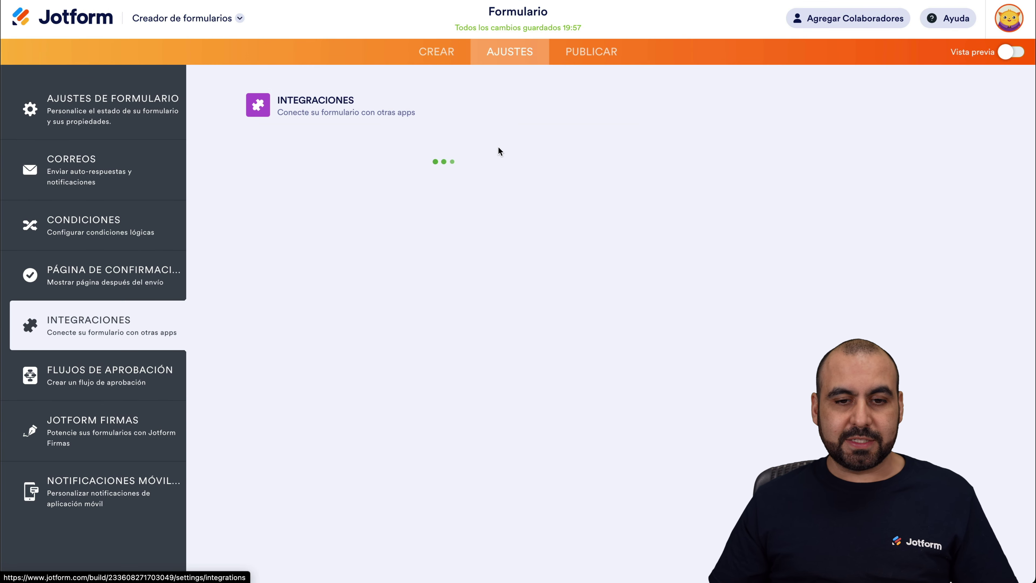
# Step: Search 'airtable', open the Airtable integration, and start a new Airtable base
pyautogui.click(489, 141)
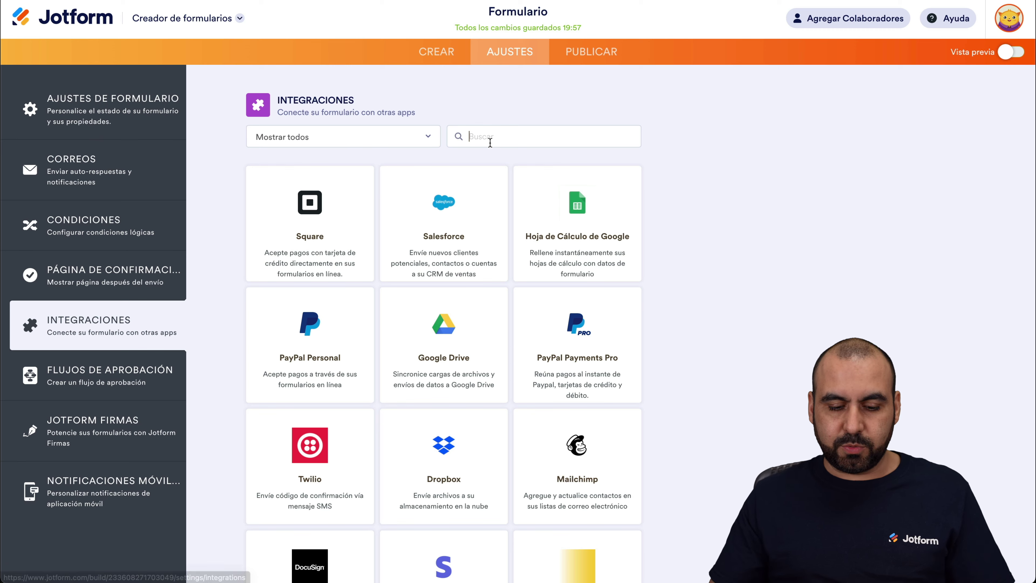
pyautogui.write('airtable')
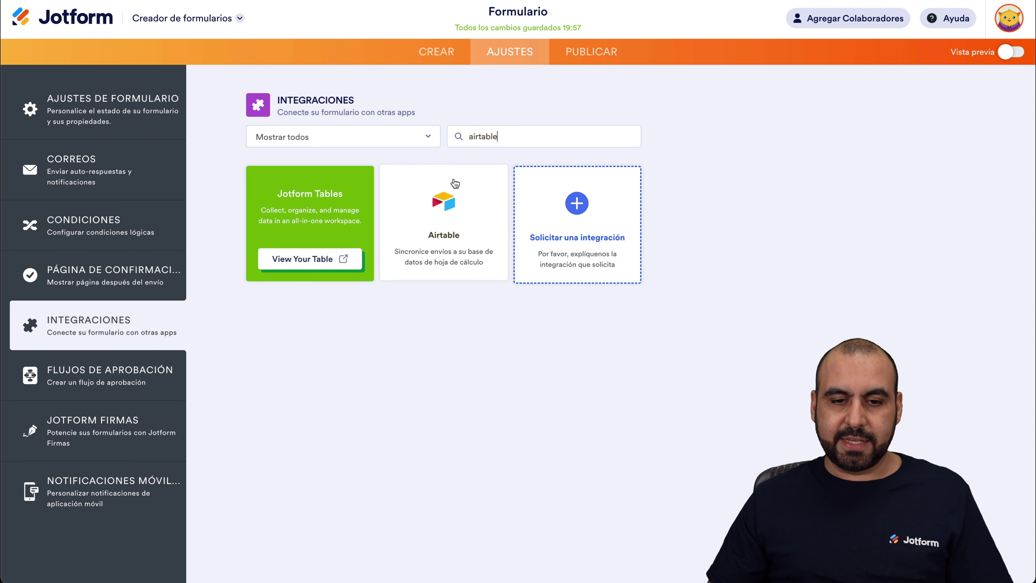
pyautogui.click(451, 196)
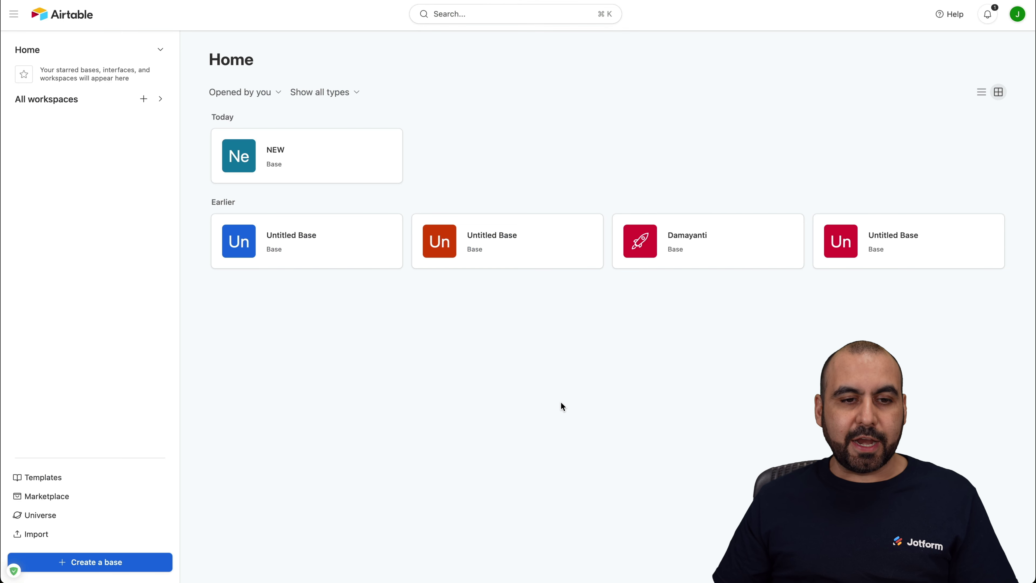
pyautogui.click(92, 563)
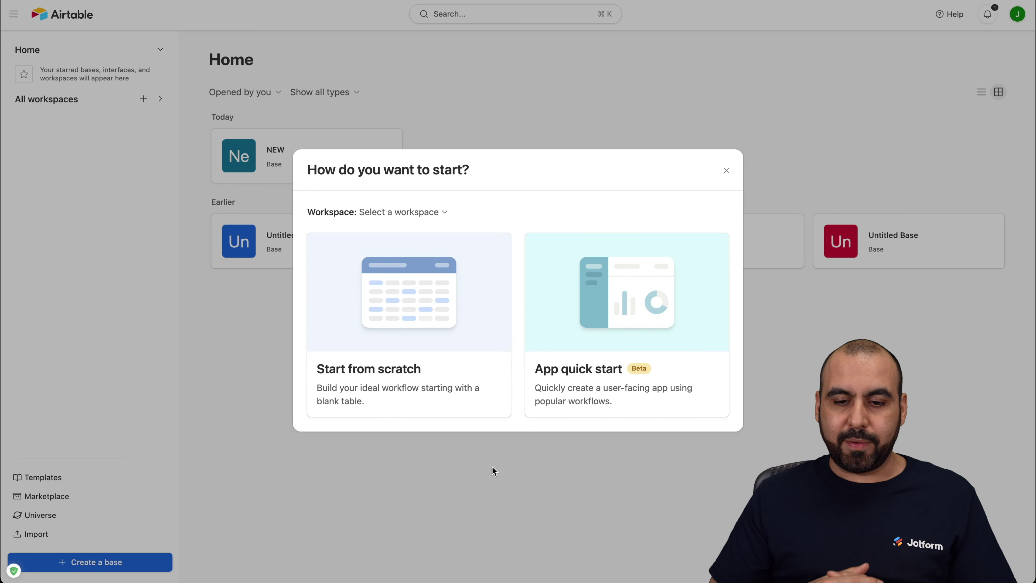
# Step: Create a blank Airtable base from scratch in Workspace
pyautogui.click(448, 302)
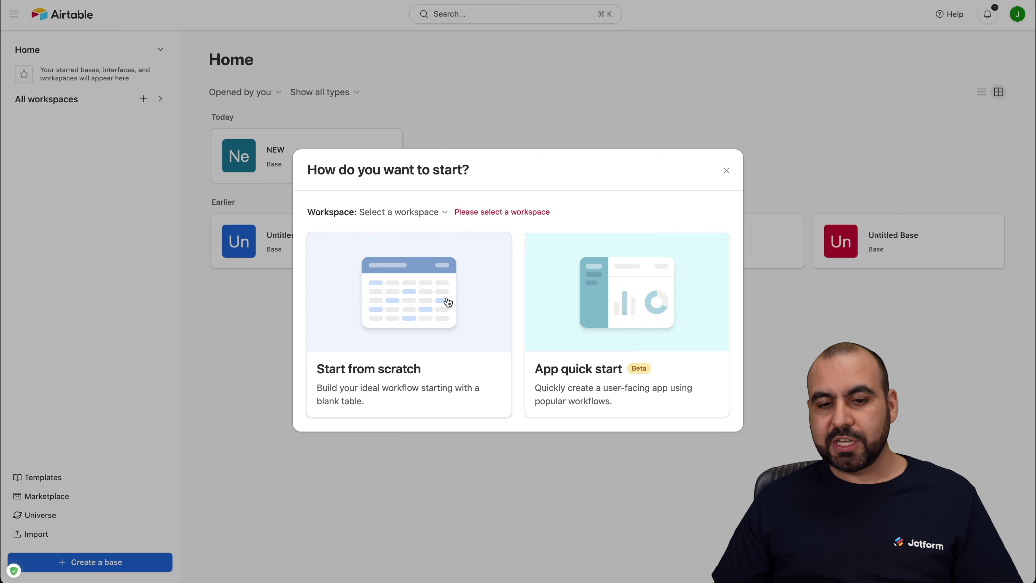
pyautogui.click(416, 212)
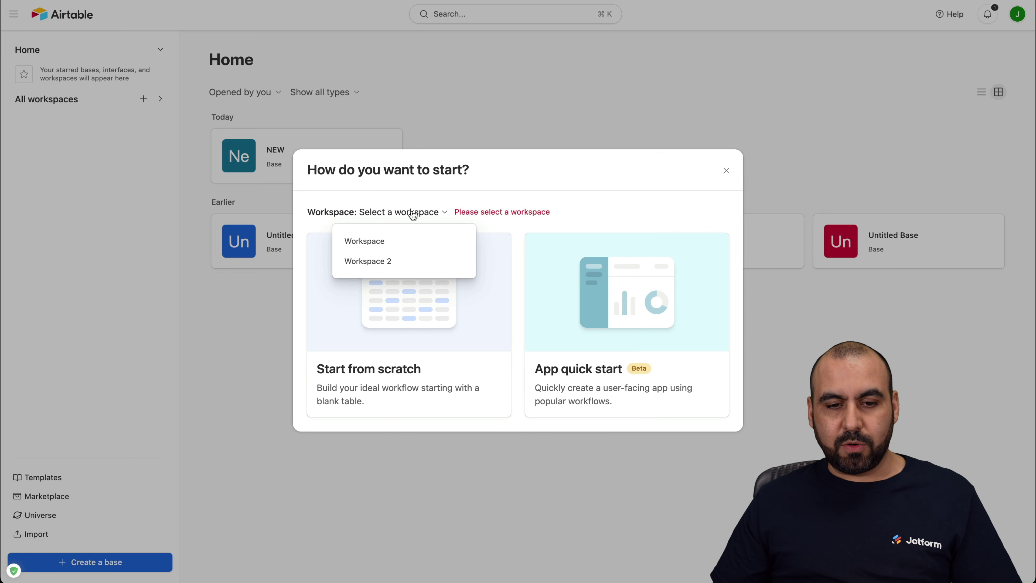
pyautogui.click(387, 241)
pyautogui.click(449, 300)
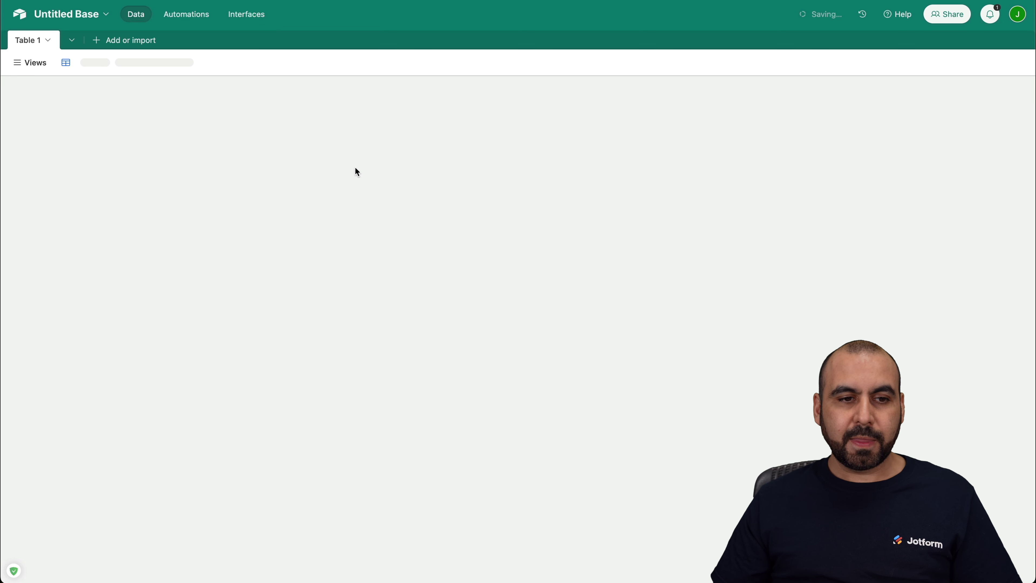
# Step: Rename the base to 'Jotform'
pyautogui.click(96, 20)
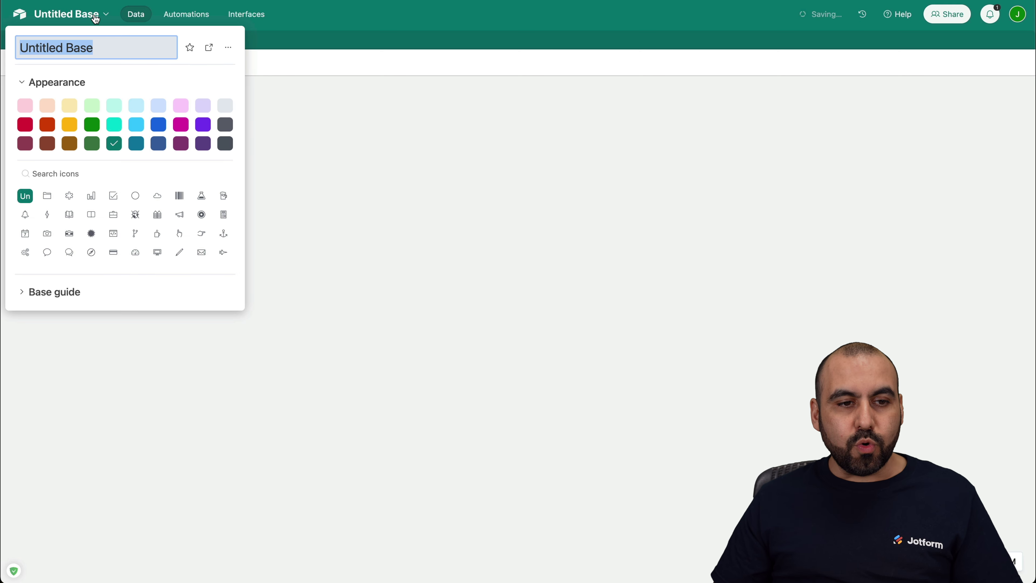
pyautogui.tripleClick(88, 49)
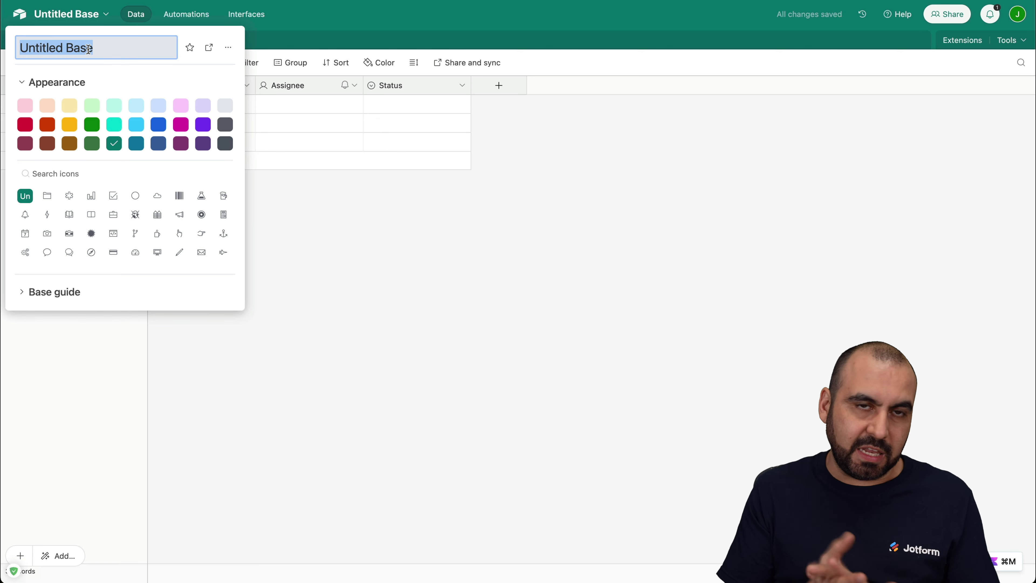
pyautogui.write('jotform')
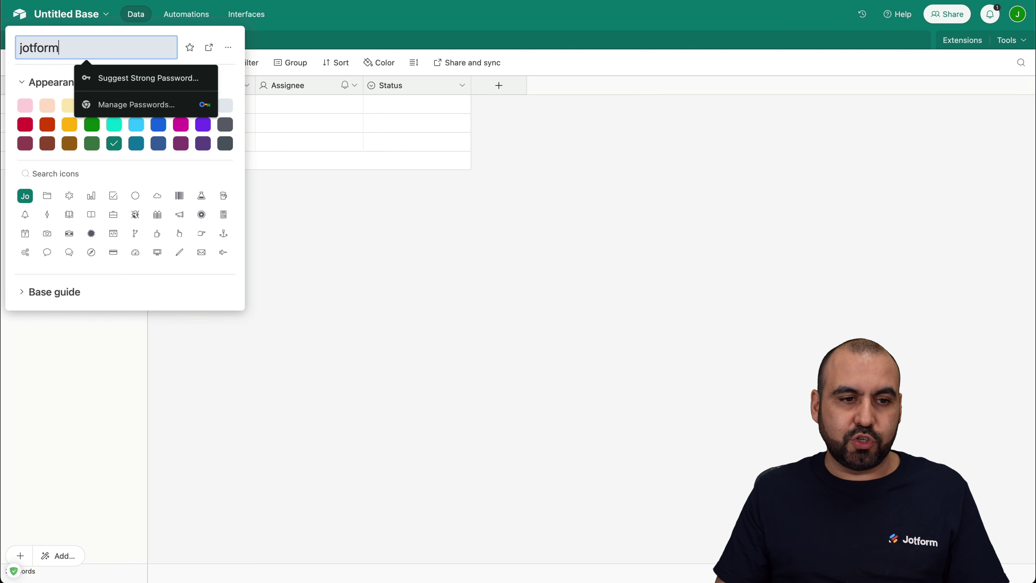
pyautogui.press('super+a')
pyautogui.write('Jot')
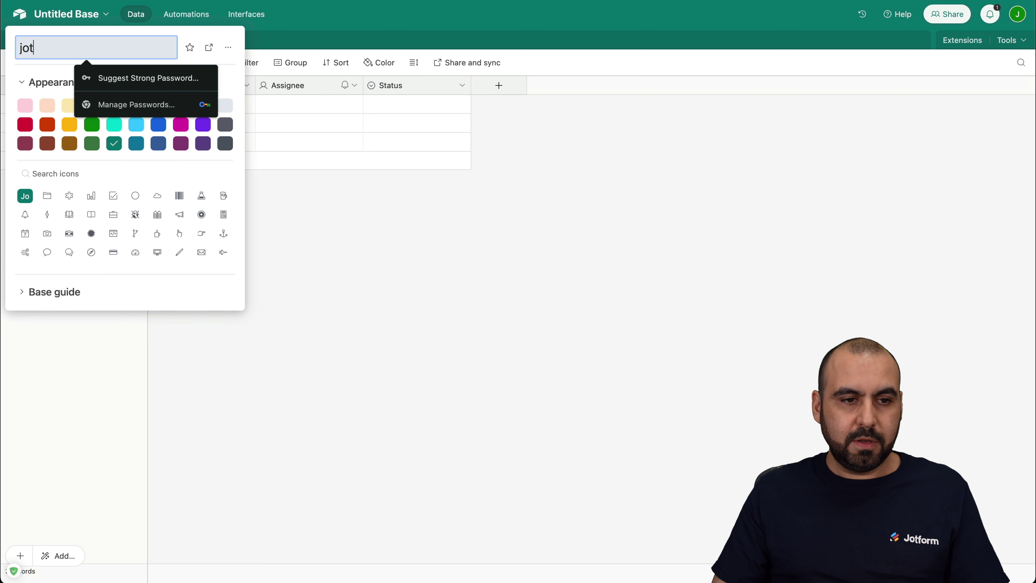
pyautogui.write('form')
pyautogui.press('Return')
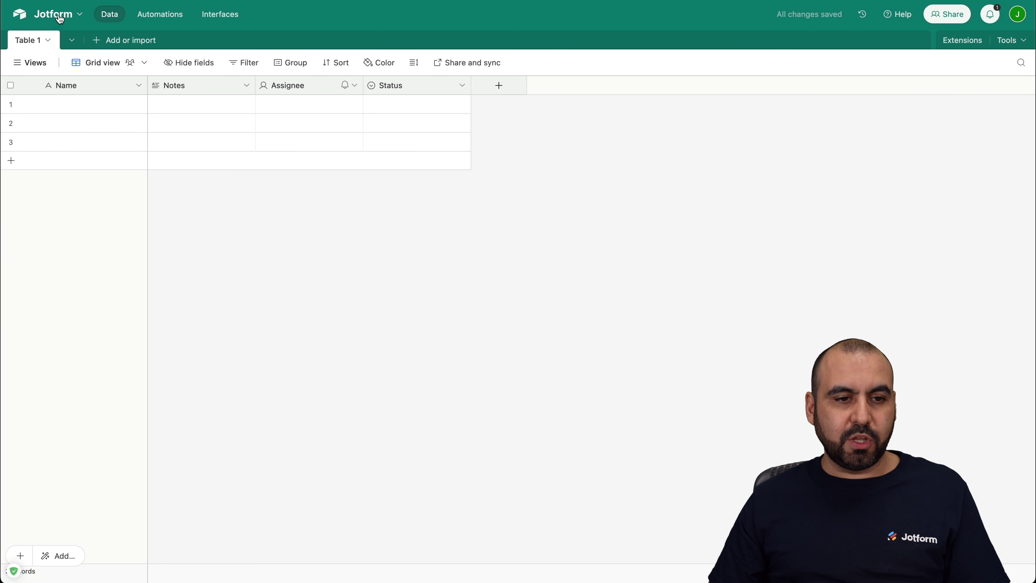
# Step: Delete the Notes, Assignee and Status fields from Table 1
pyautogui.click(247, 88)
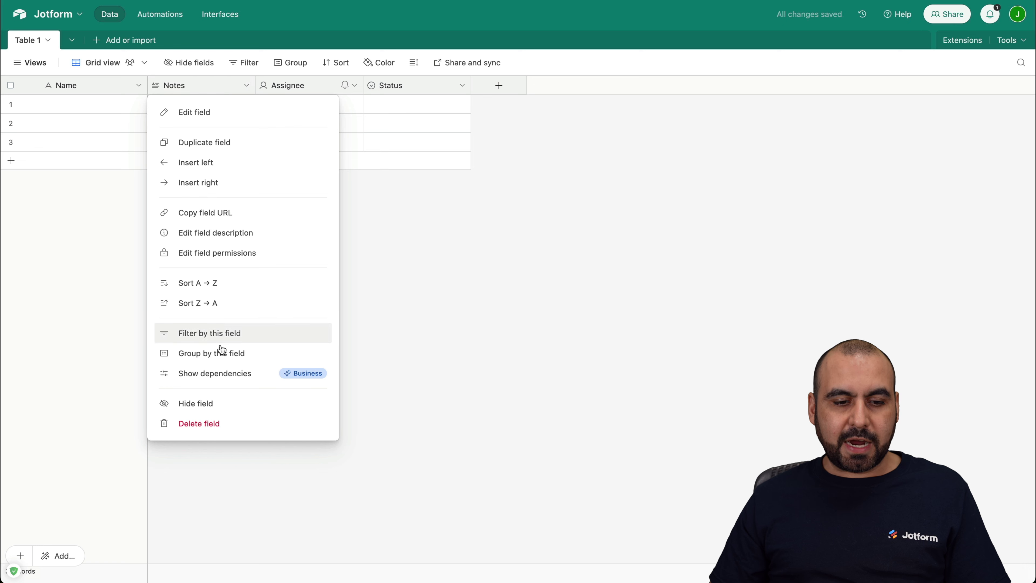
pyautogui.click(204, 424)
pyautogui.click(247, 85)
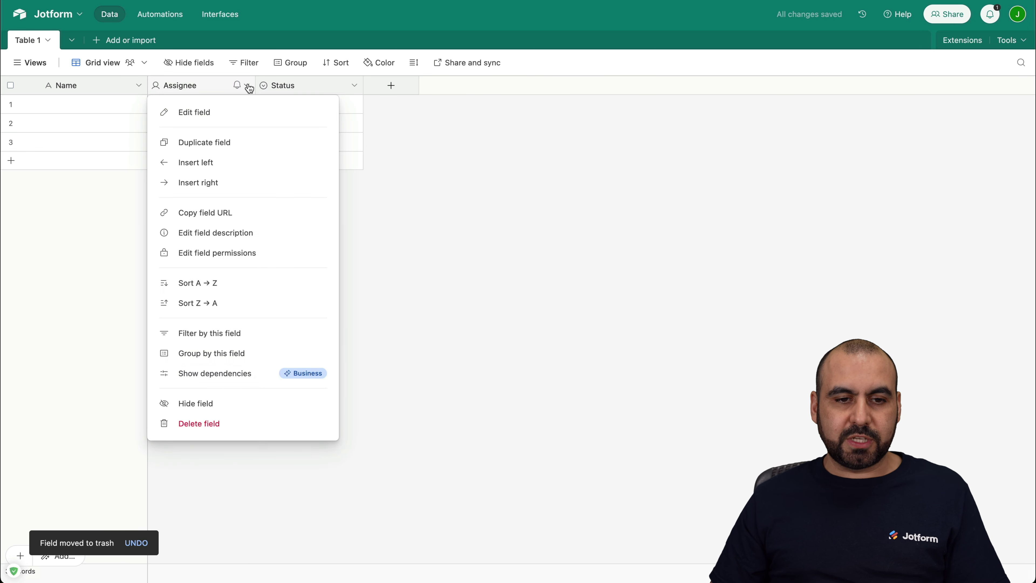
pyautogui.click(229, 420)
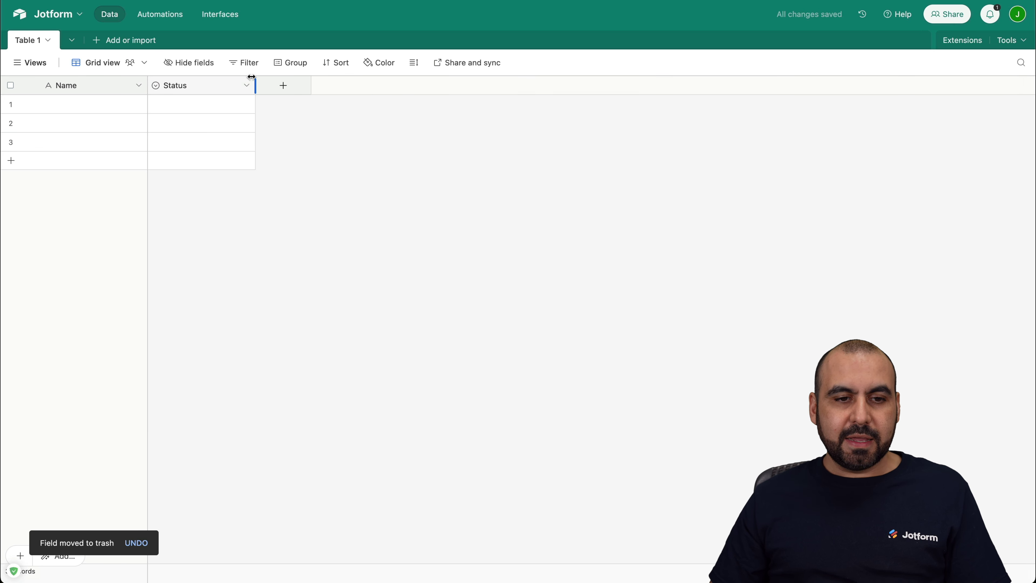
pyautogui.click(247, 85)
pyautogui.click(217, 431)
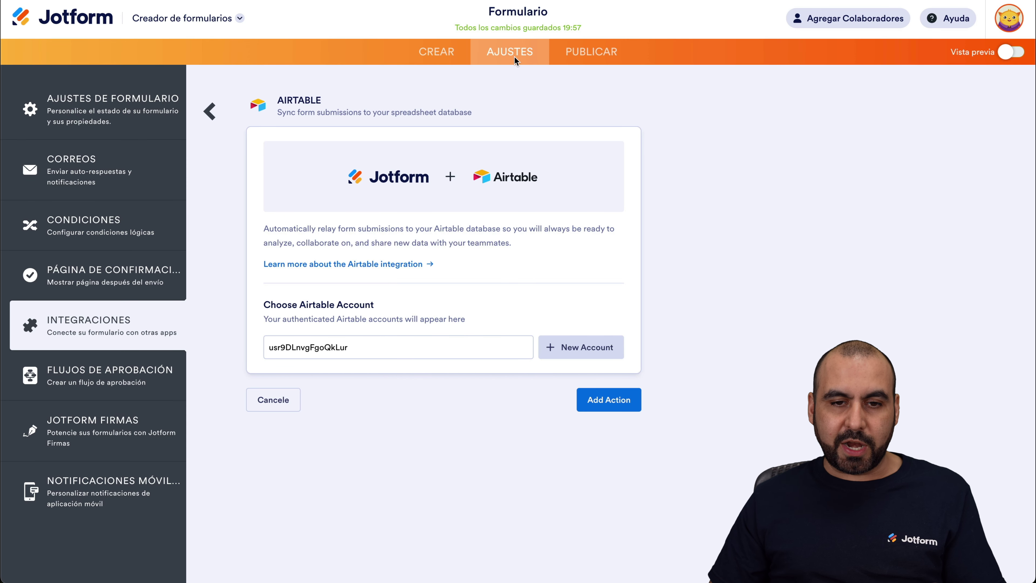
pyautogui.click(463, 56)
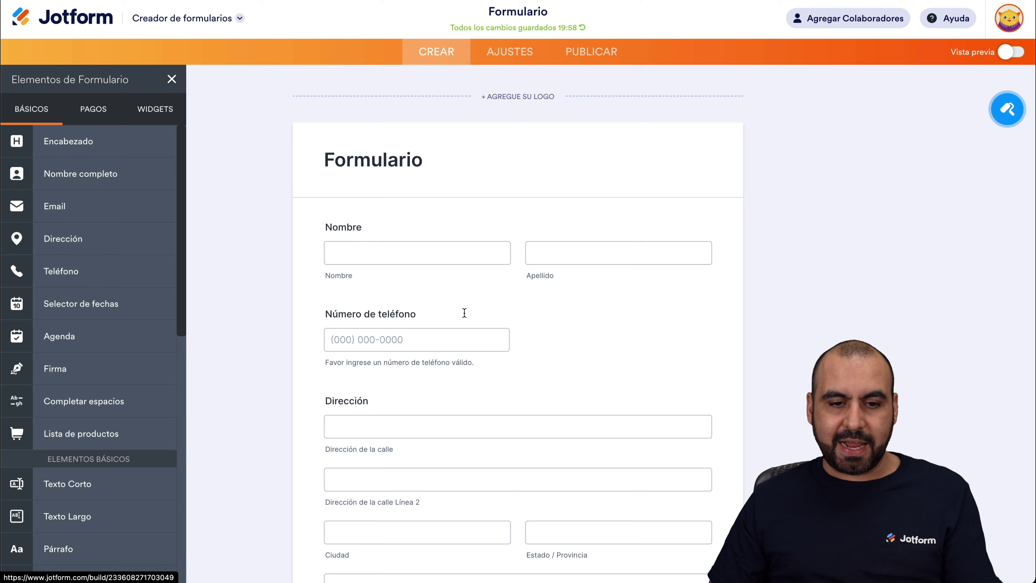
pyautogui.scroll(-5, 461, 326)
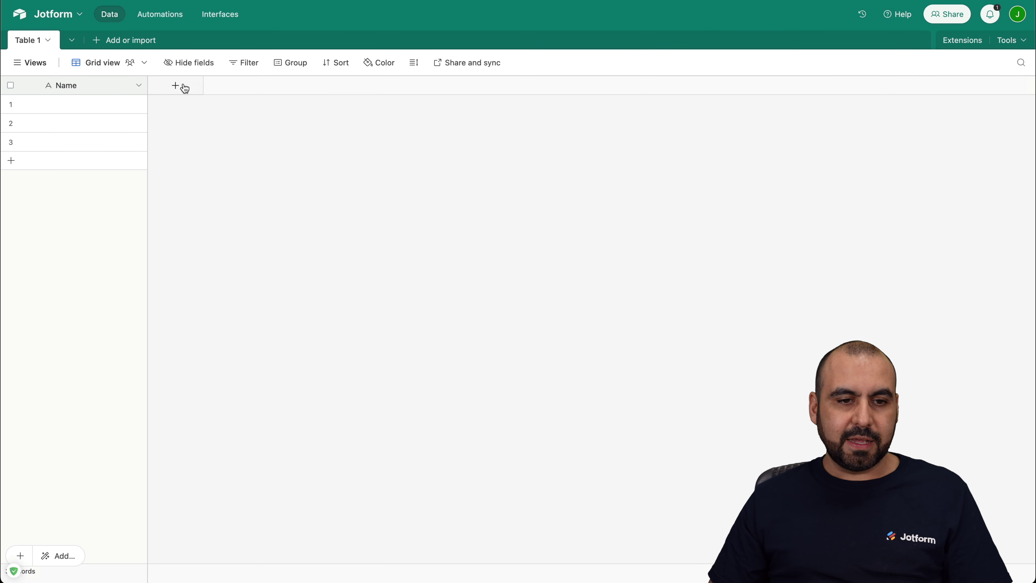
pyautogui.click(184, 88)
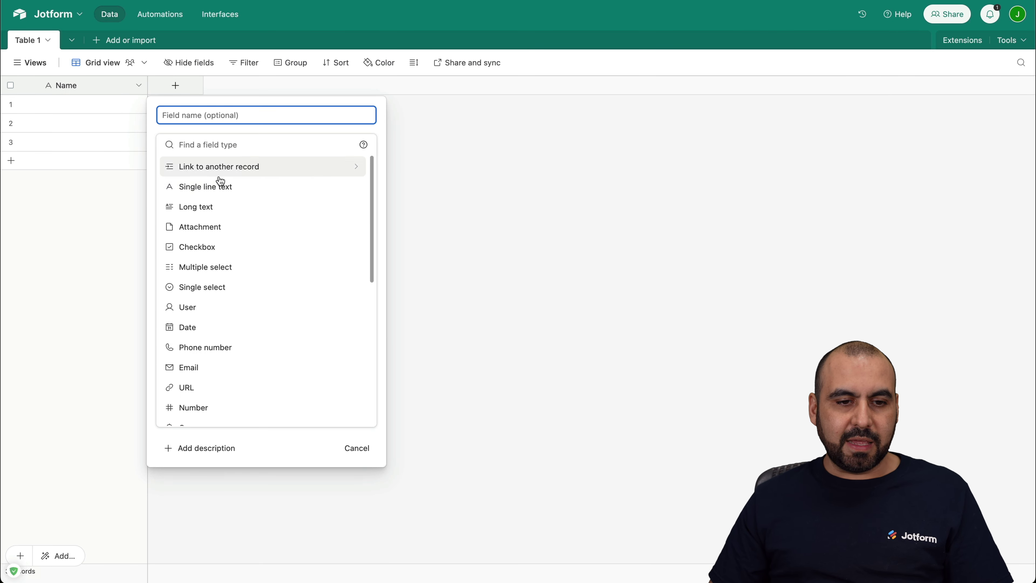
# Step: Add Telefono and Direccion as single line text fields in Table 1
pyautogui.click(220, 195)
pyautogui.click(242, 114)
pyautogui.write('Telefono')
pyautogui.click(345, 234)
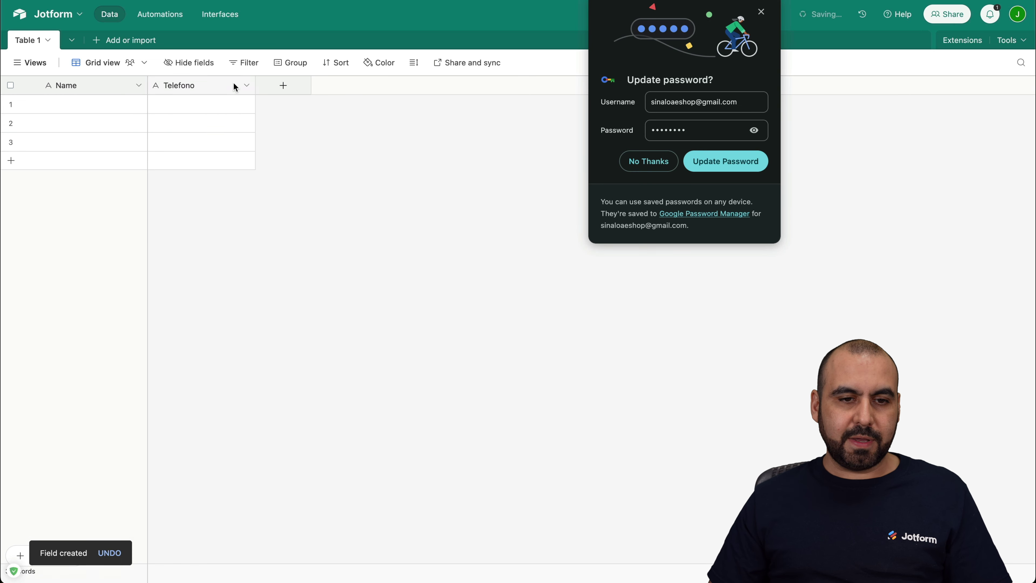
pyautogui.click(663, 168)
pyautogui.click(283, 86)
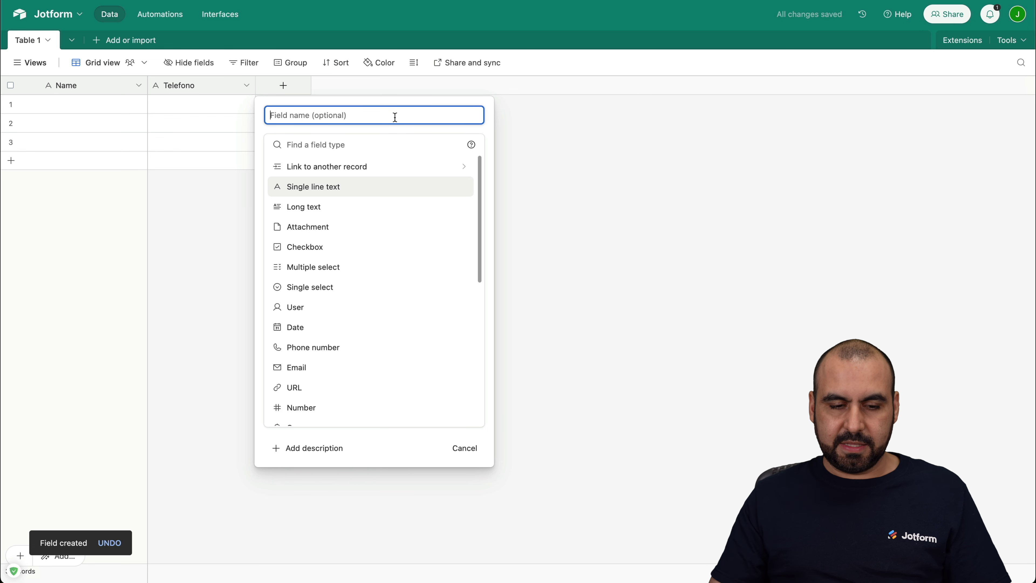
pyautogui.write('Direccion')
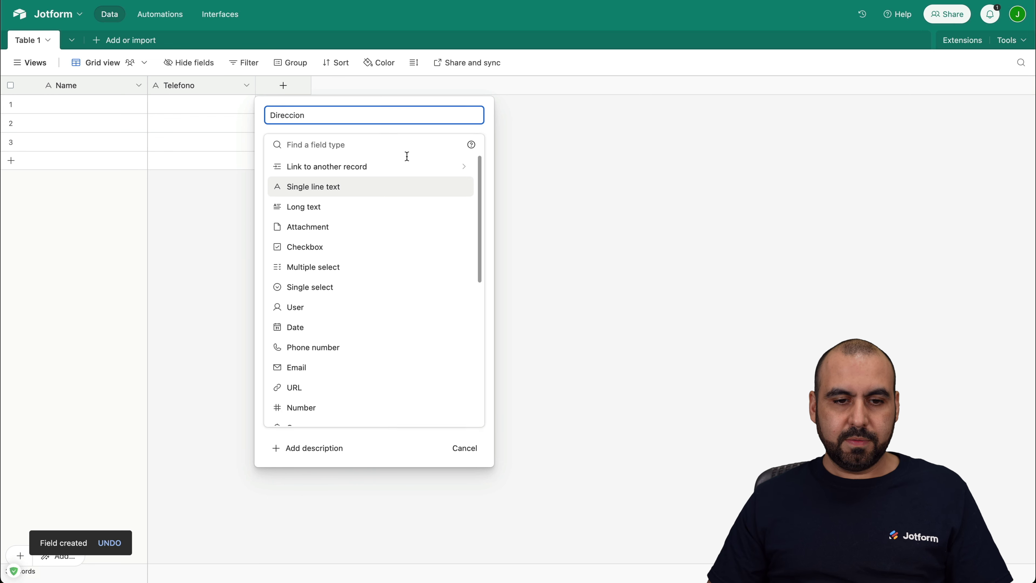
pyautogui.click(312, 192)
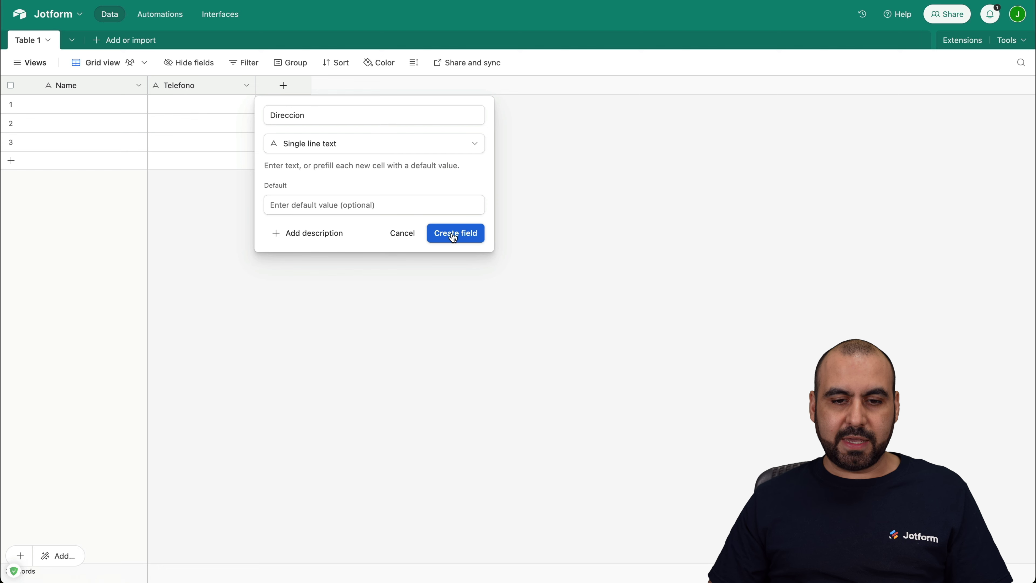
pyautogui.click(443, 234)
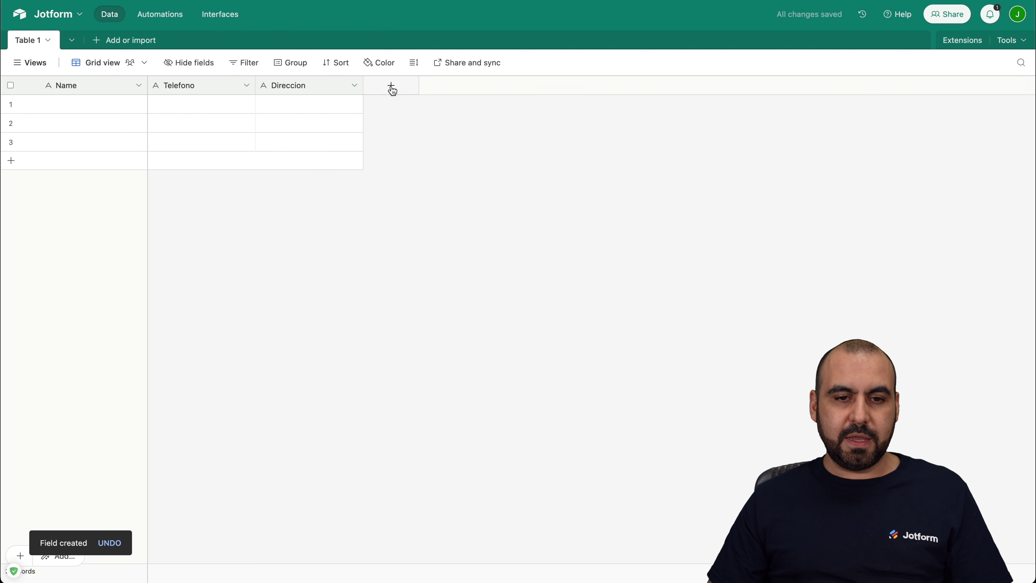
# Step: Add an 'email' field of Email type
pyautogui.click(391, 85)
pyautogui.write('email')
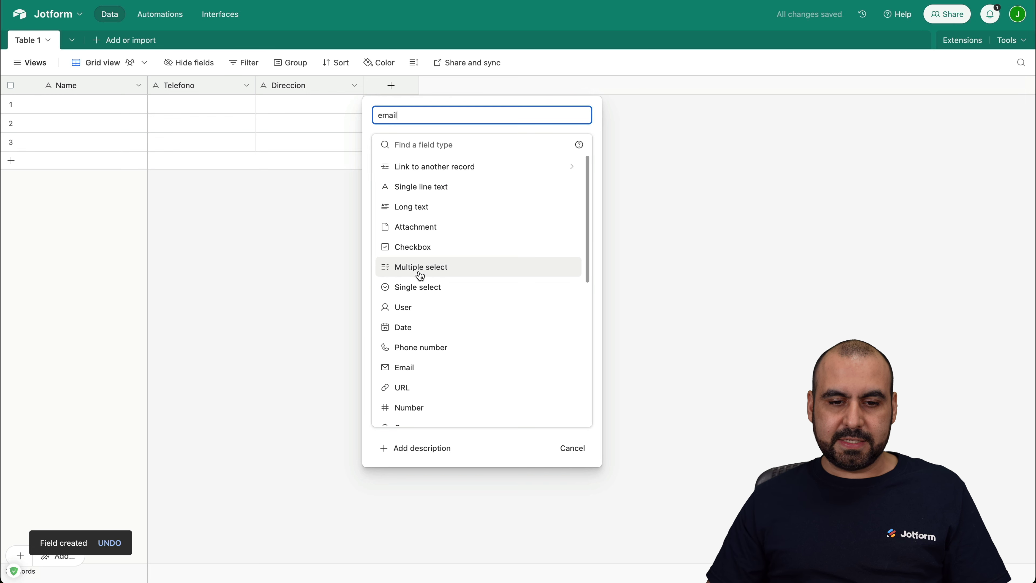
pyautogui.click(417, 368)
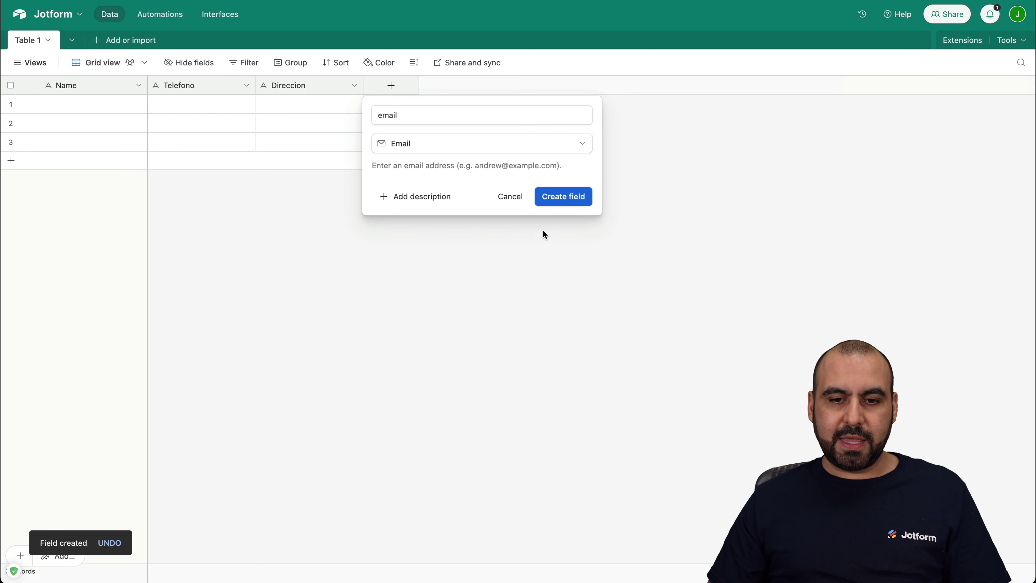
pyautogui.click(577, 196)
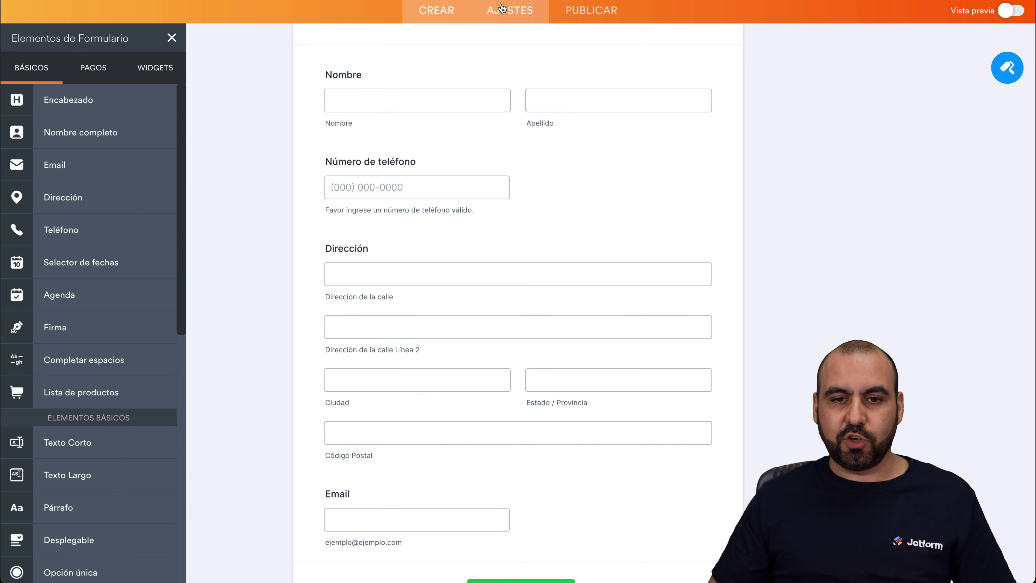
# Step: Find 'airt' under the form's Integraciones and open the Airtable integration
pyautogui.click(496, 9)
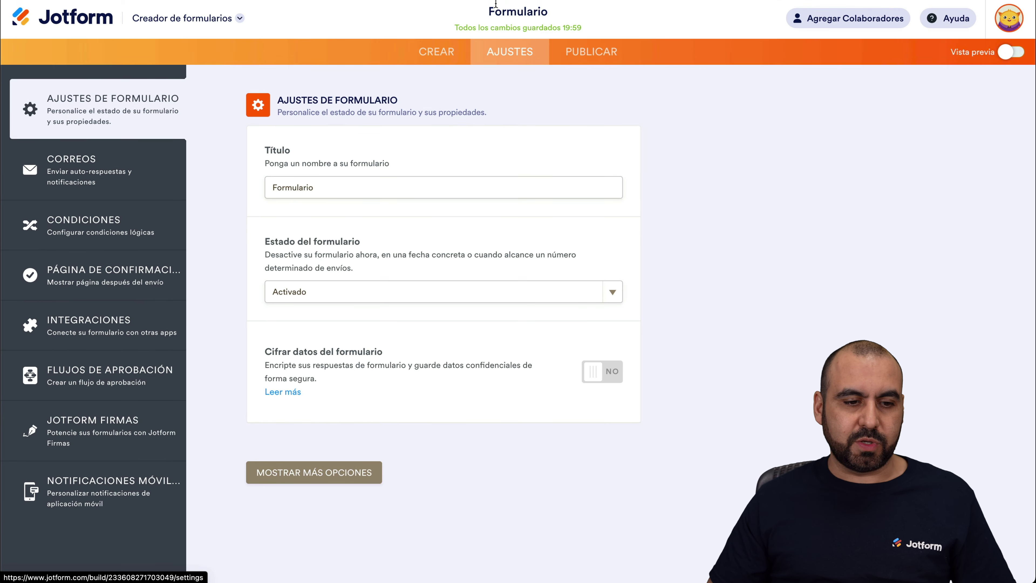
pyautogui.click(88, 325)
pyautogui.click(561, 139)
pyautogui.write('a')
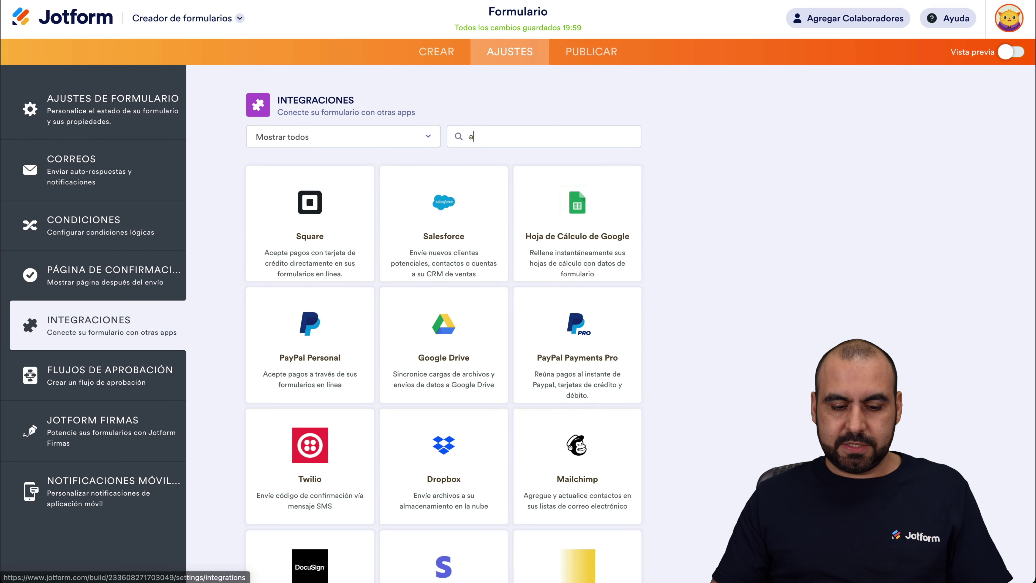
pyautogui.write('ite')
pyautogui.press('BackSpace')
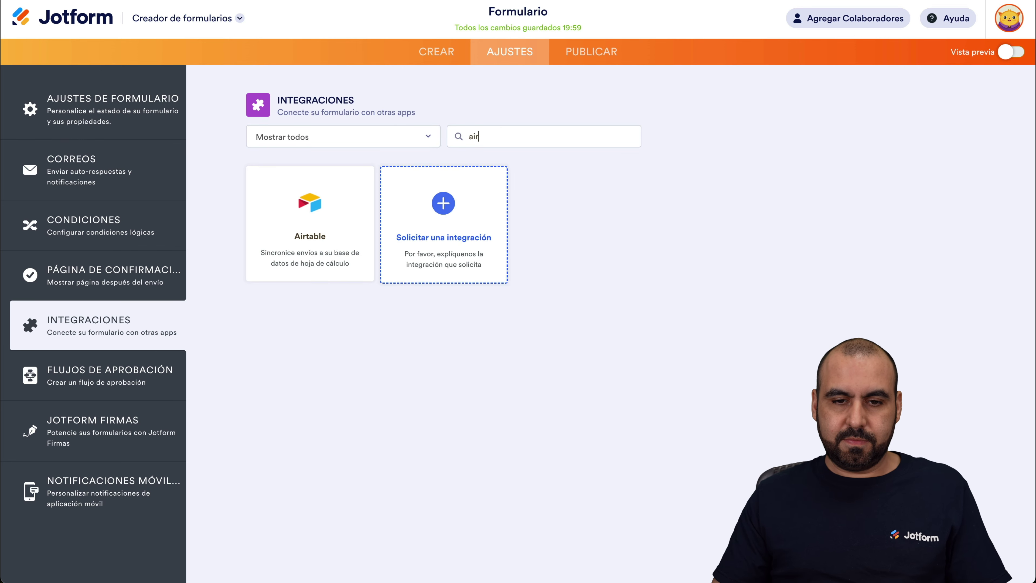
pyautogui.write('rta')
pyautogui.click(445, 246)
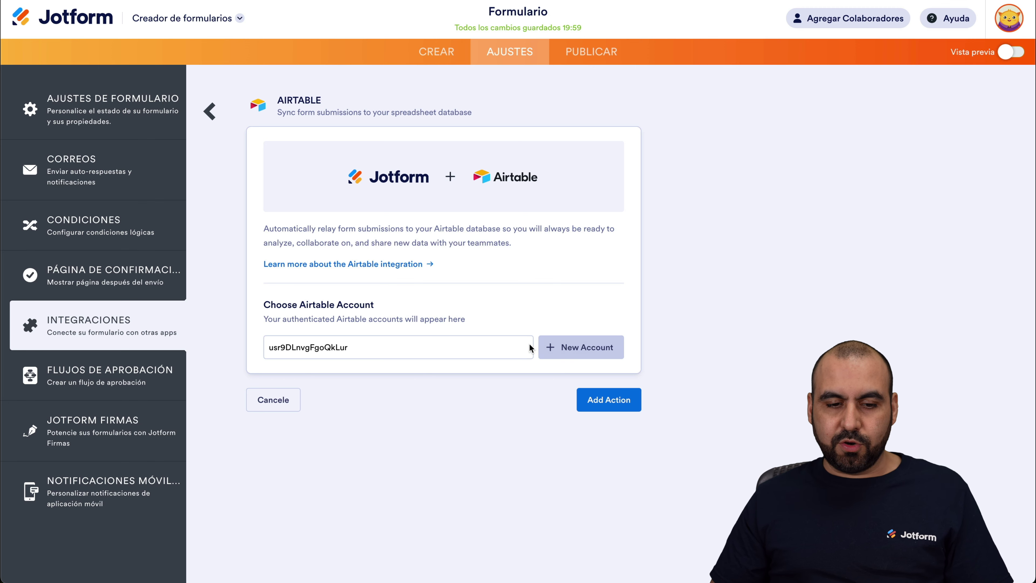
# Step: Connect a new Airtable account and grant it access to the Jotform workspace
pyautogui.click(589, 352)
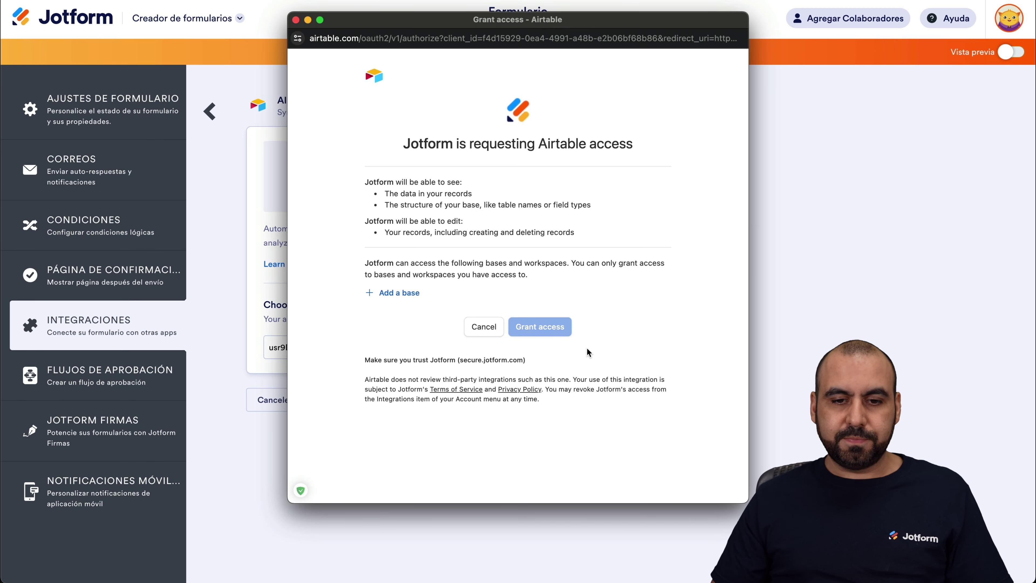
pyautogui.click(398, 293)
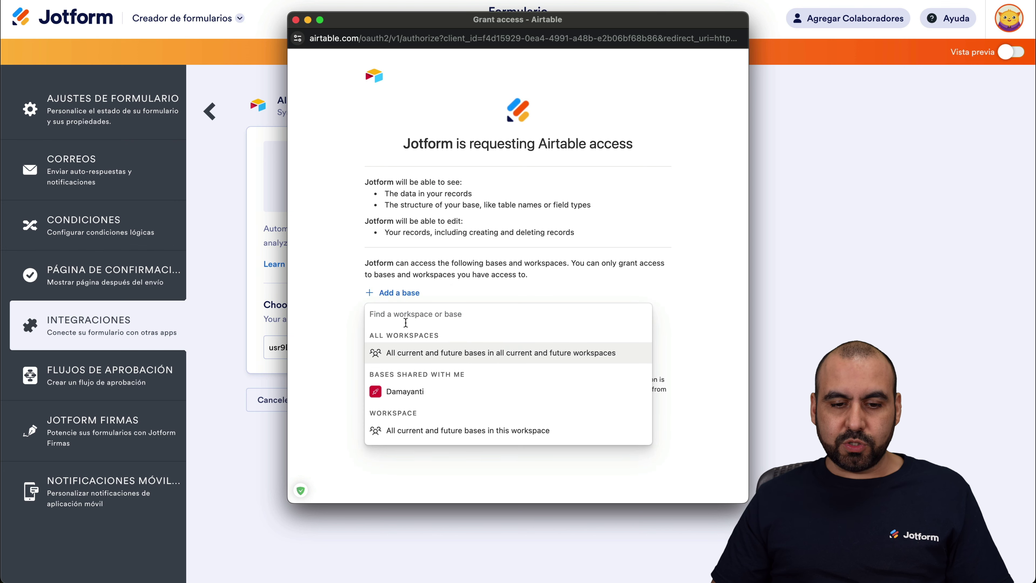
pyautogui.scroll(-10, 428, 400)
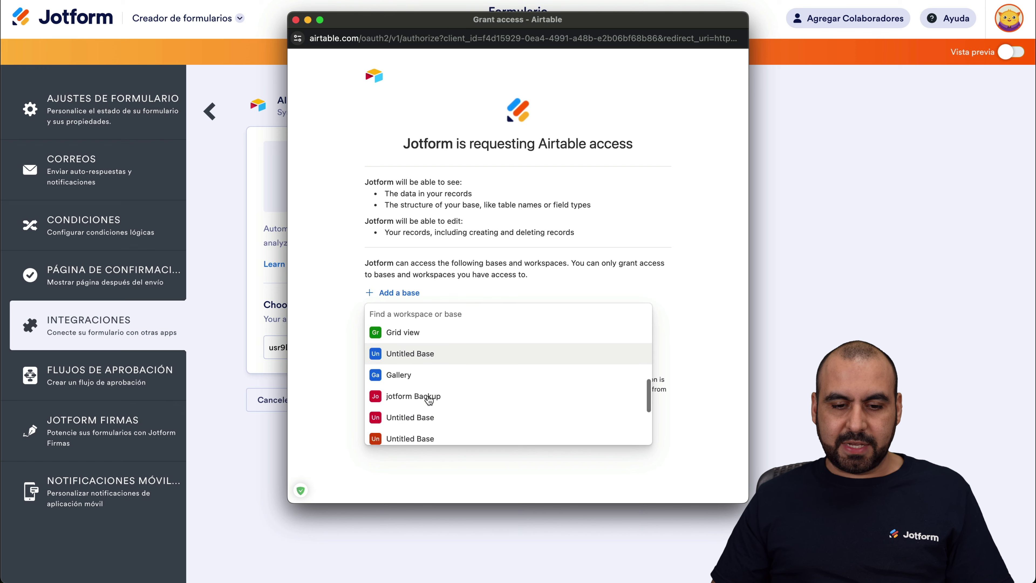
pyautogui.scroll(-2, 428, 398)
pyautogui.click(416, 405)
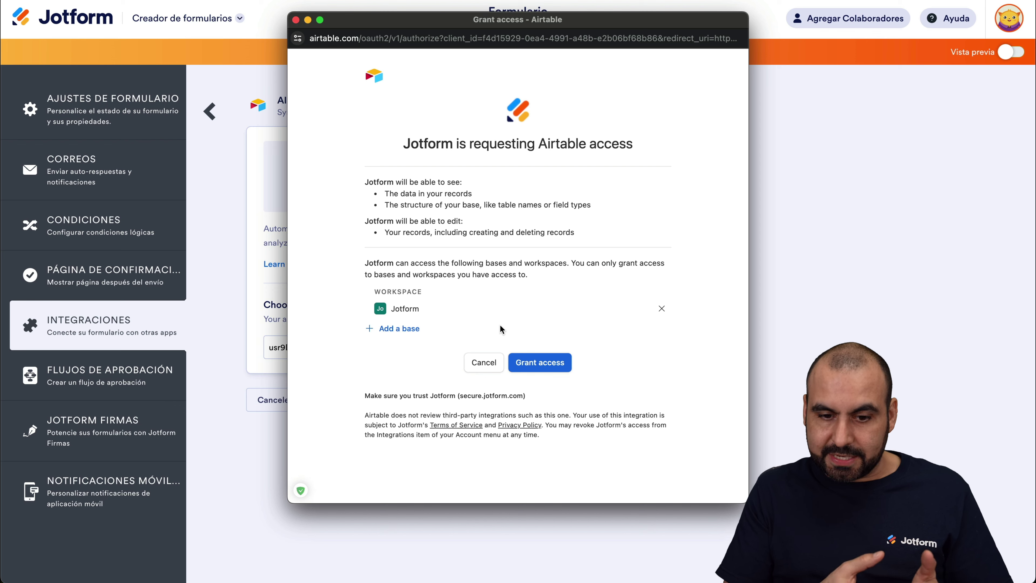
pyautogui.click(549, 361)
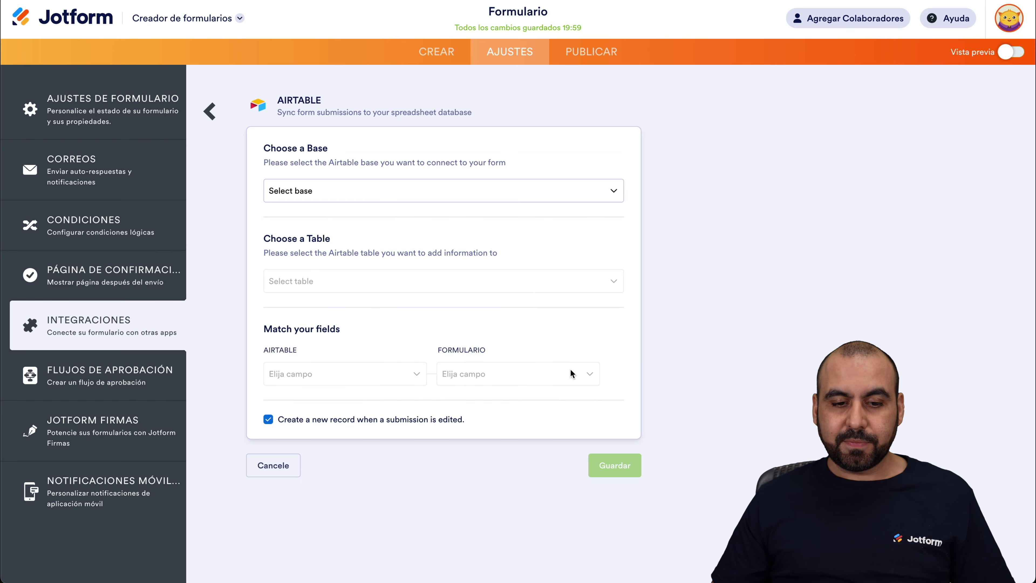
# Step: Send submissions to Table 1 of the Jotform base
pyautogui.click(323, 192)
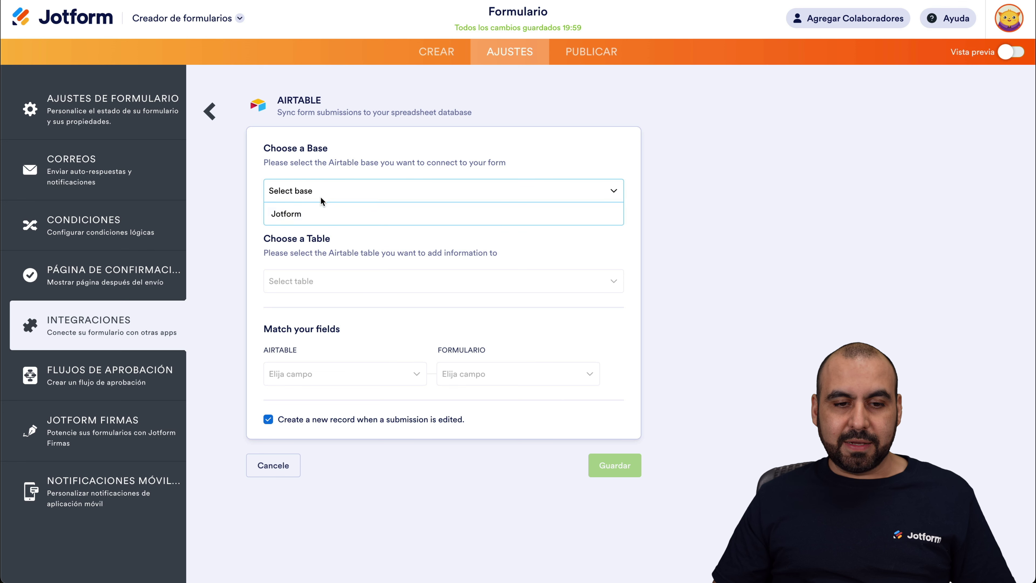
pyautogui.click(301, 214)
pyautogui.click(326, 284)
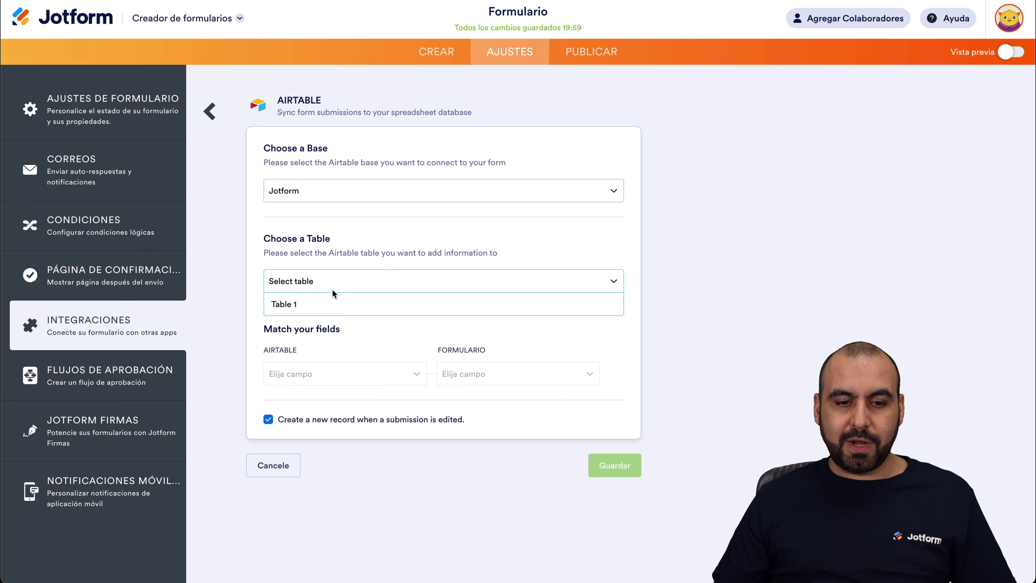
pyautogui.click(307, 304)
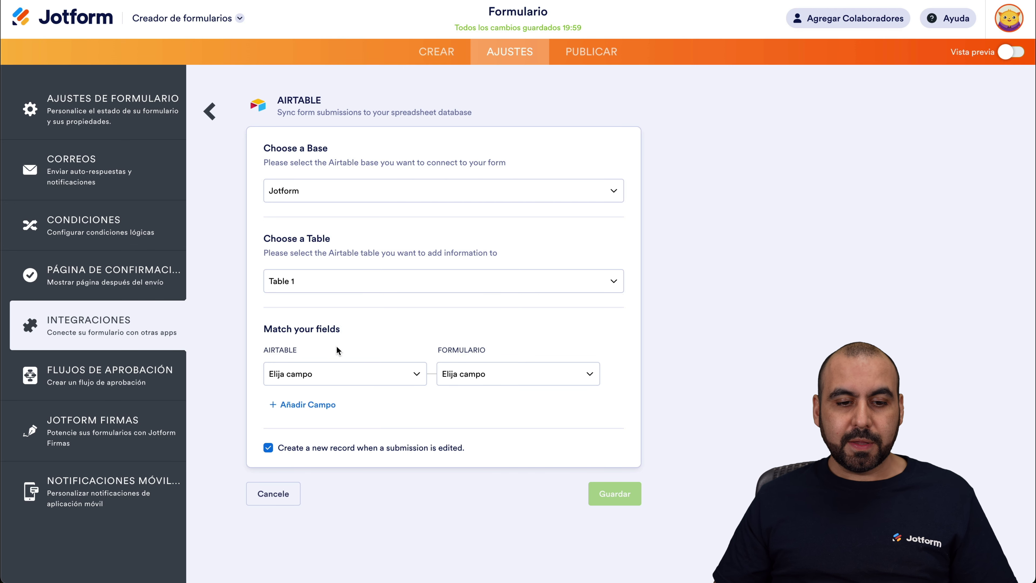
# Step: Map the Airtable Name field to the form's Nombre field
pyautogui.click(326, 377)
pyautogui.click(322, 398)
pyautogui.click(488, 384)
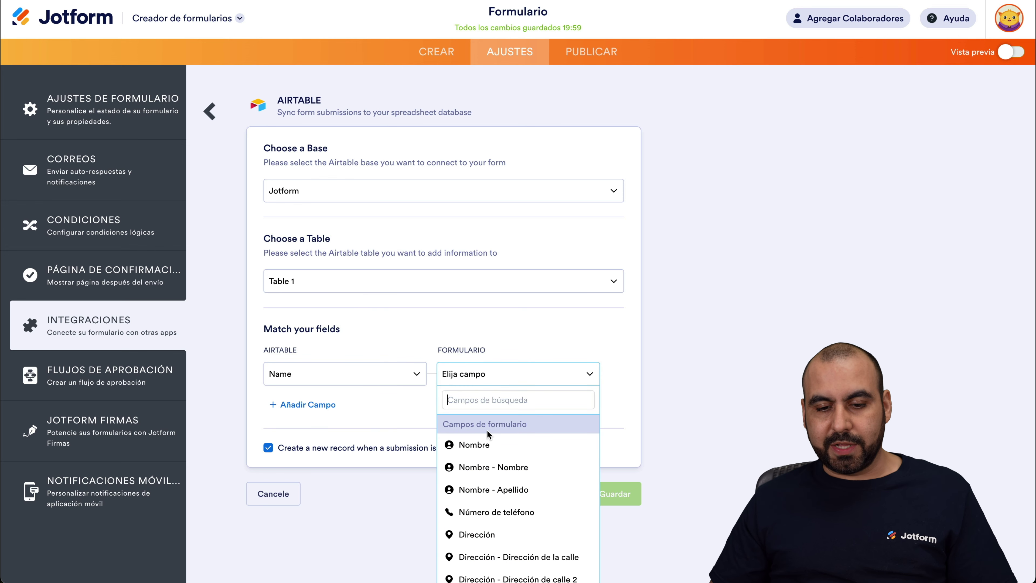
pyautogui.click(499, 450)
# Step: Add a mapping row pairing Airtable Telefono with Número de teléfono
pyautogui.click(322, 403)
pyautogui.click(331, 413)
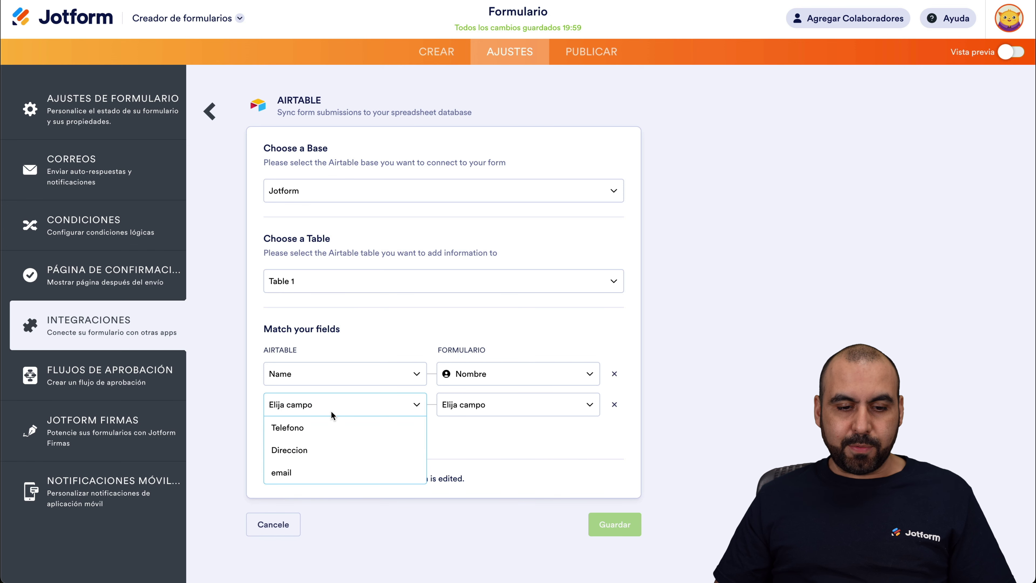
pyautogui.click(321, 435)
pyautogui.click(494, 407)
pyautogui.scroll(-5, 505, 487)
pyautogui.scroll(-1, 647, 486)
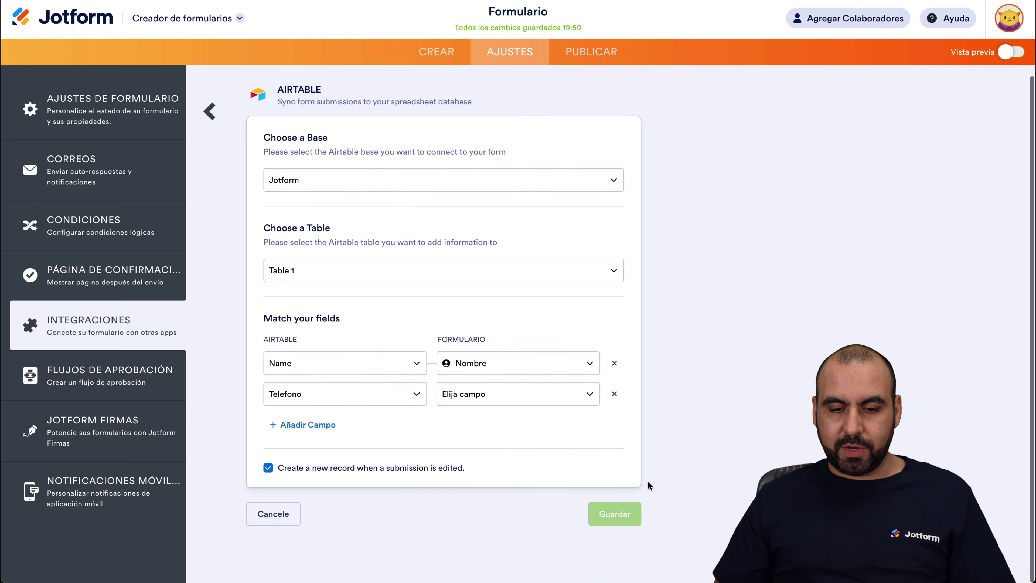
pyautogui.click(534, 395)
pyautogui.scroll(-3, 513, 487)
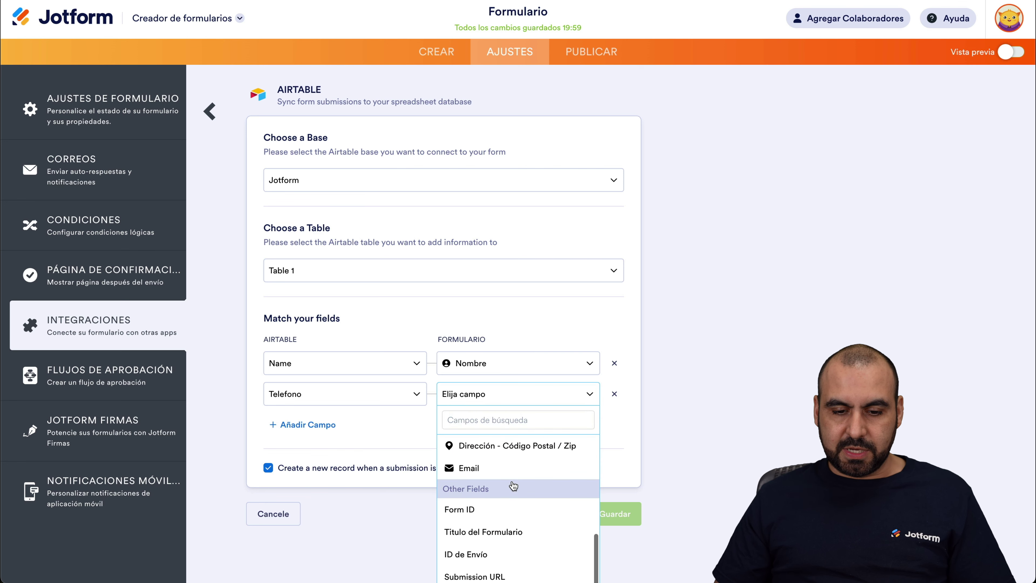
pyautogui.scroll(3, 514, 486)
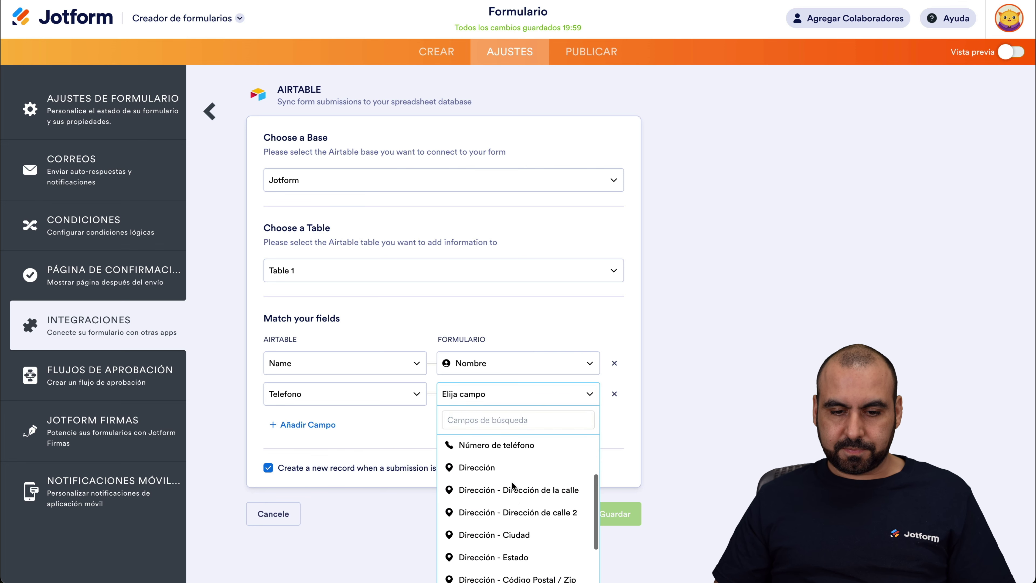
pyautogui.click(489, 485)
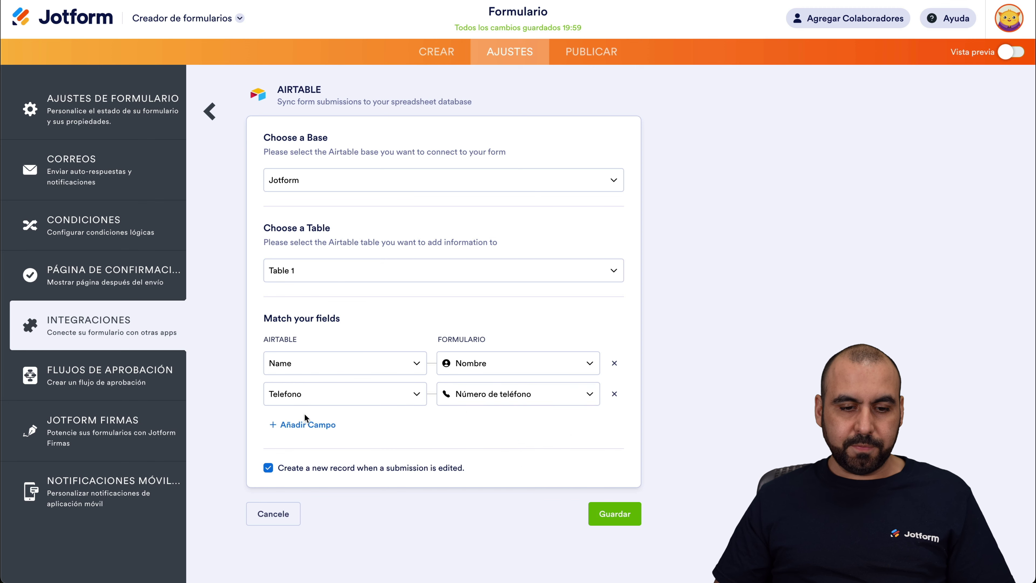
# Step: Add a mapping row pairing Airtable Direccion with the form's Dirección field
pyautogui.click(306, 425)
pyautogui.click(331, 428)
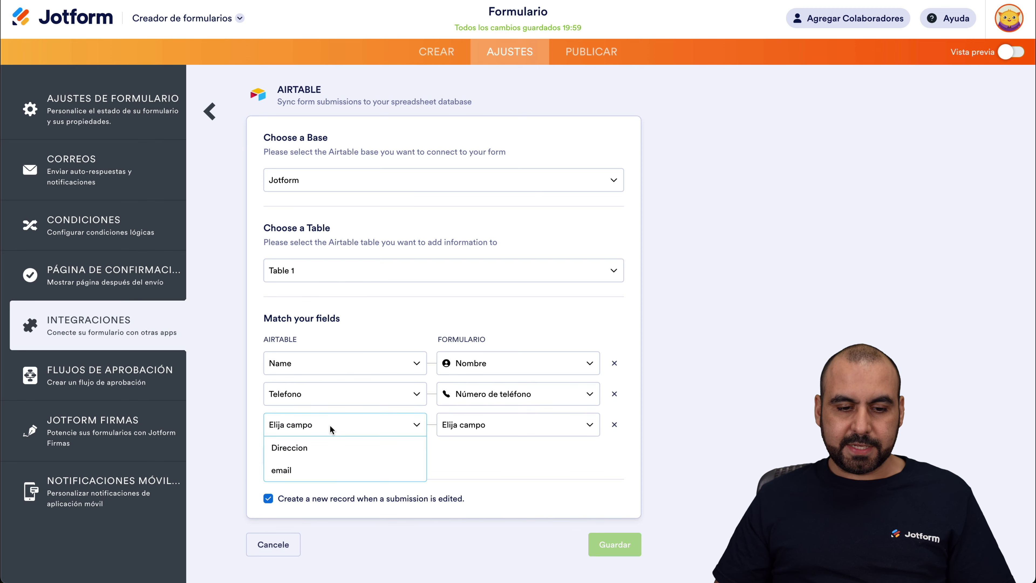
pyautogui.click(329, 453)
pyautogui.click(498, 429)
pyautogui.scroll(-3, 518, 498)
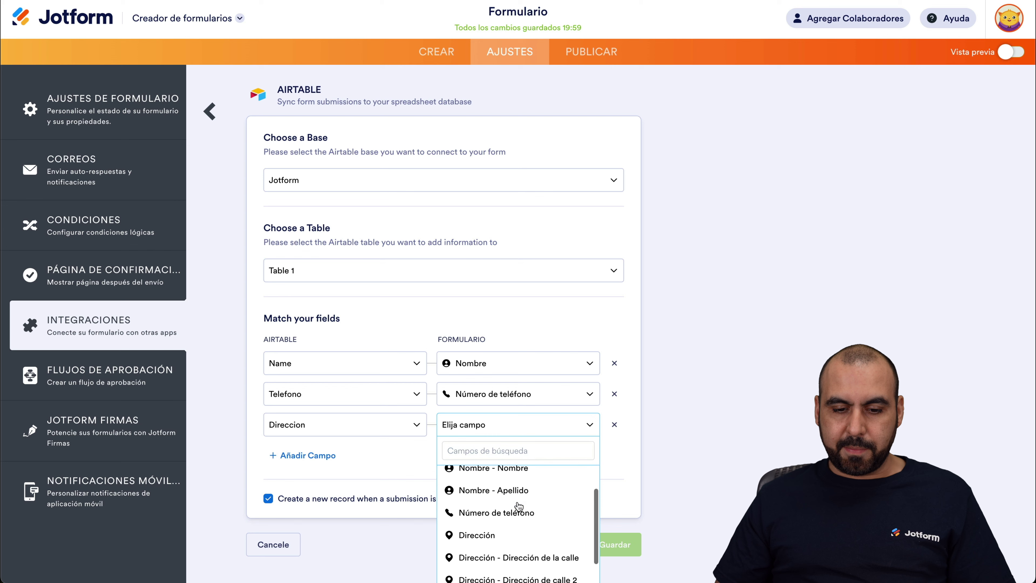
pyautogui.click(501, 512)
# Step: Pair Airtable email with the form's Email field and save the integration
pyautogui.click(327, 455)
pyautogui.click(311, 455)
pyautogui.click(288, 479)
pyautogui.click(492, 447)
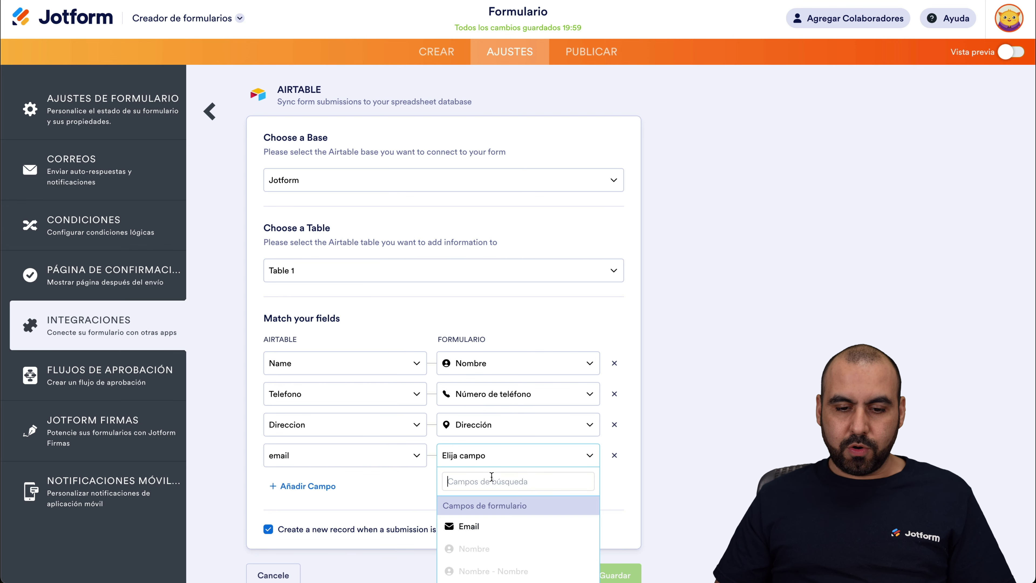
pyautogui.click(481, 527)
pyautogui.scroll(-2, 496, 492)
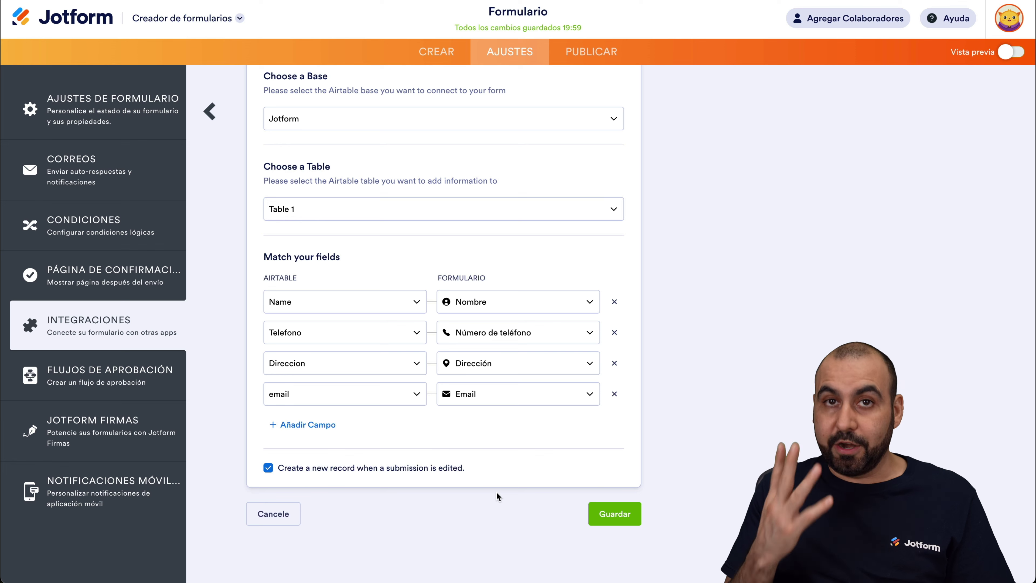
pyautogui.click(607, 516)
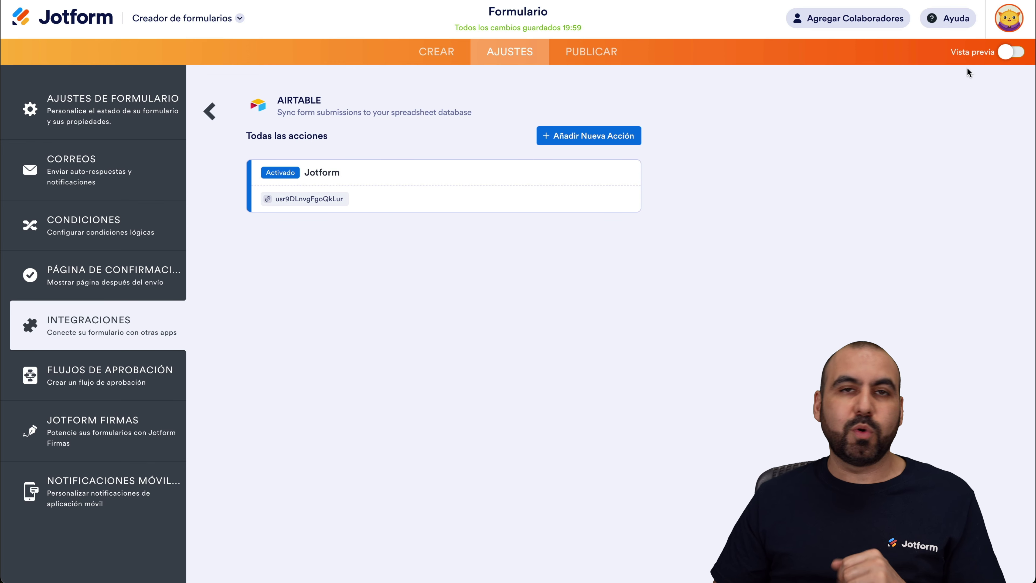
# Step: In Vista previa, autofill sample answers, enter the tester's first and last name, and submit
pyautogui.click(1007, 53)
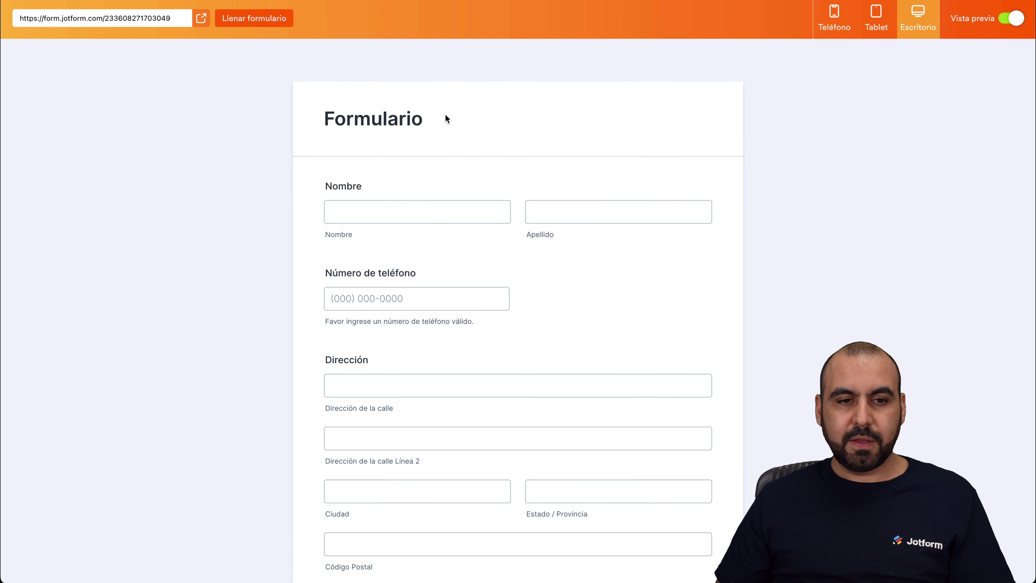
pyautogui.click(265, 18)
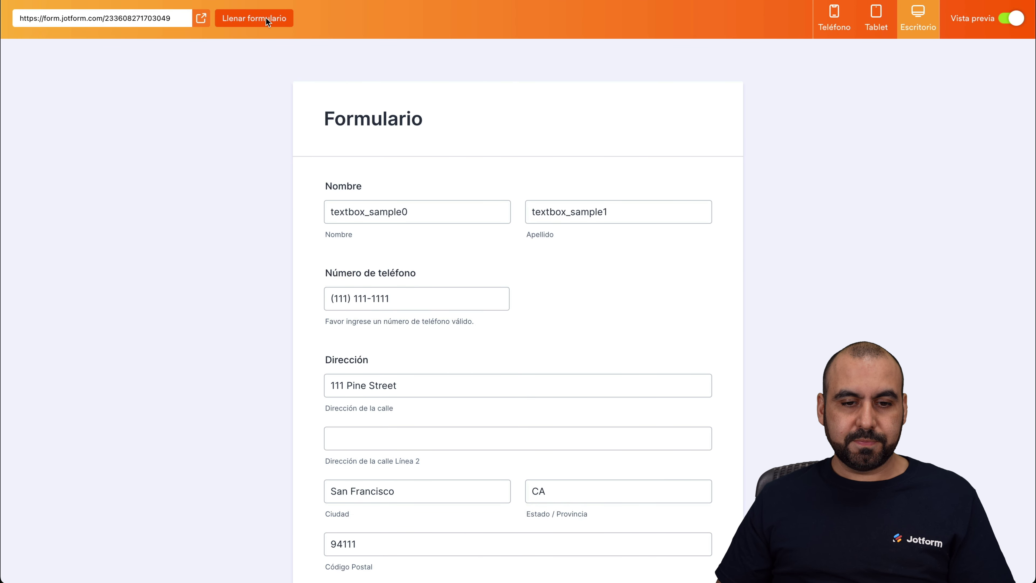
pyautogui.doubleClick(379, 213)
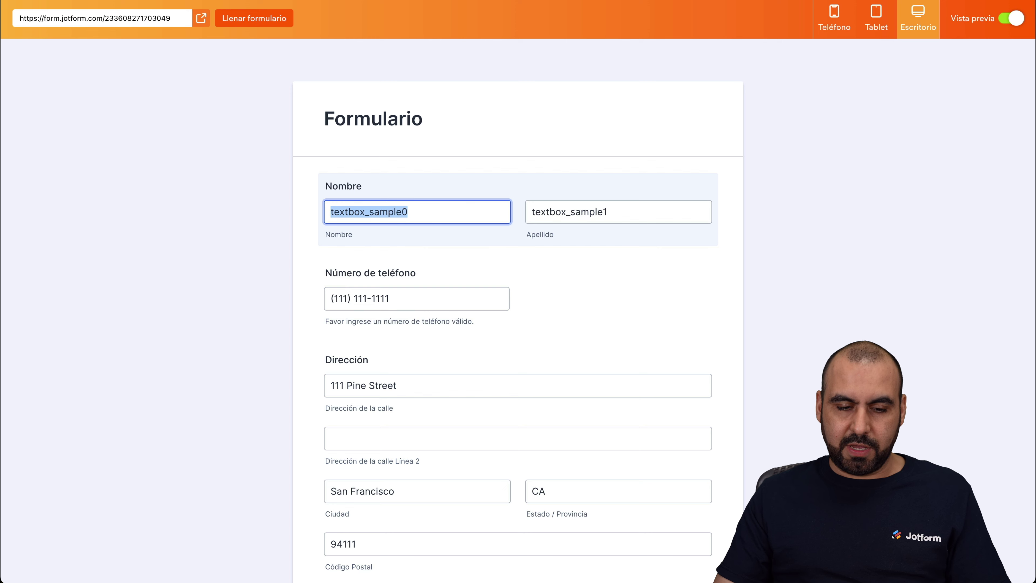
pyautogui.press('Tab')
pyautogui.hotkey('shift', 'Tab')
pyautogui.write('Jorge')
pyautogui.click(590, 301)
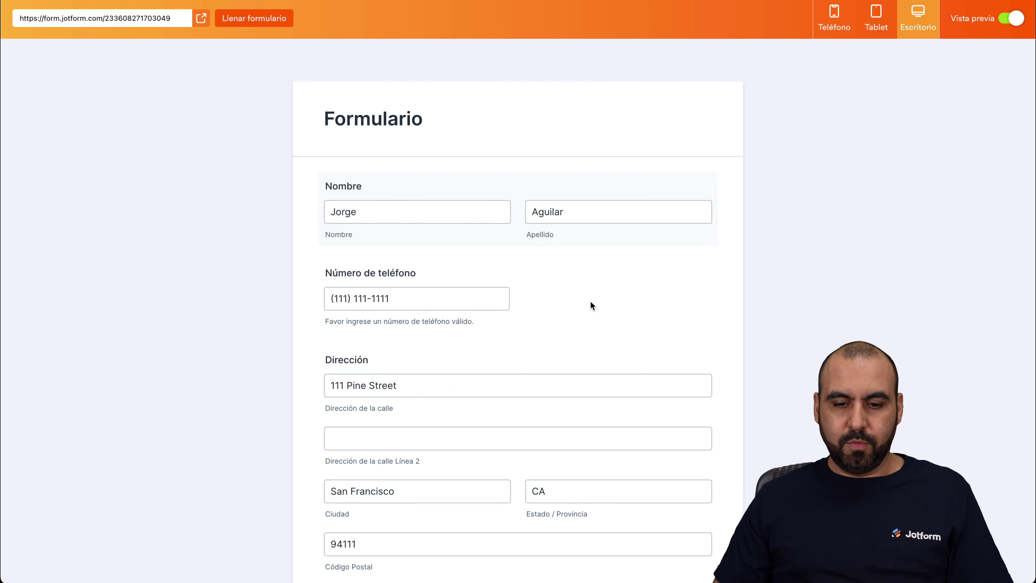
pyautogui.scroll(-5, 591, 302)
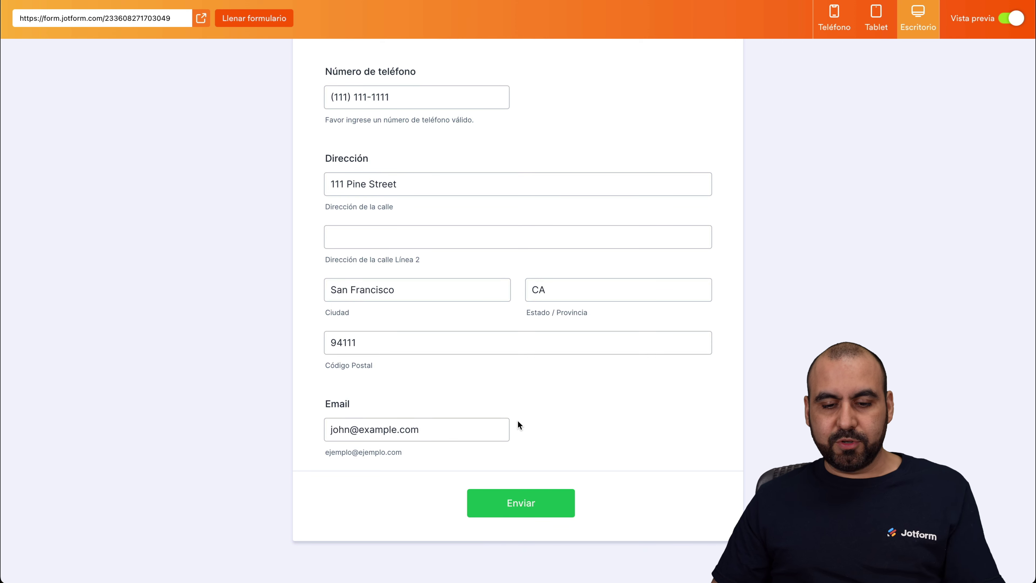
pyautogui.click(562, 502)
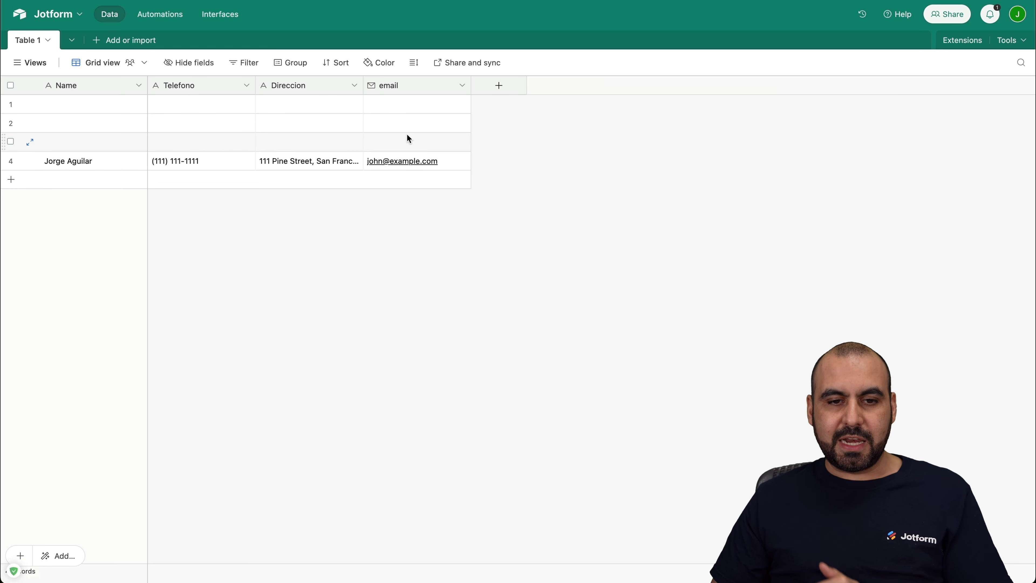
# Step: Widen the Direccion column so row 4's full address is readable
pyautogui.moveTo(365, 89); pyautogui.dragTo(425, 114)
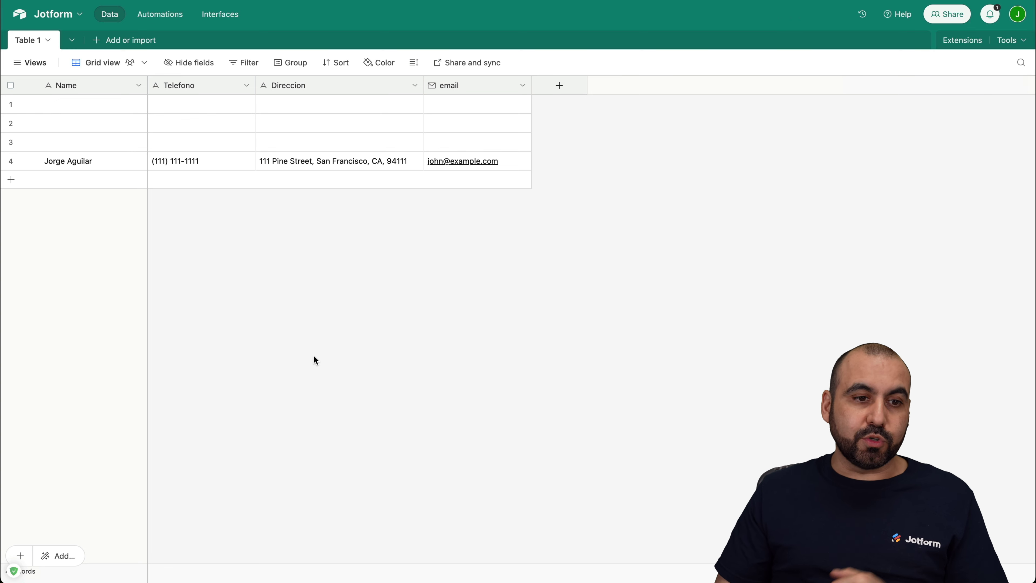
# Step: Create a new blank Airtable table, keeping the default name Table 2
pyautogui.click(73, 42)
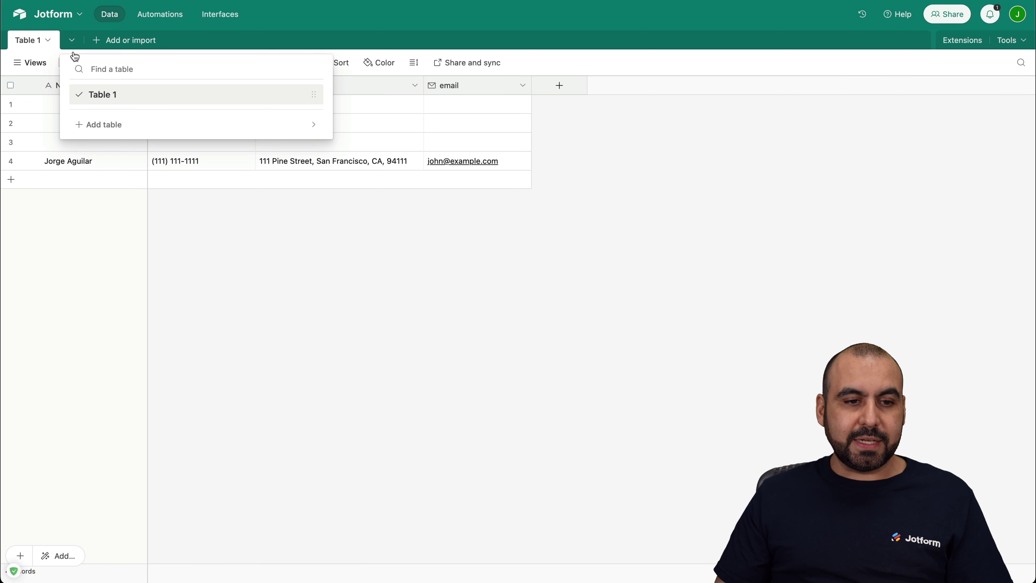
pyautogui.click(105, 124)
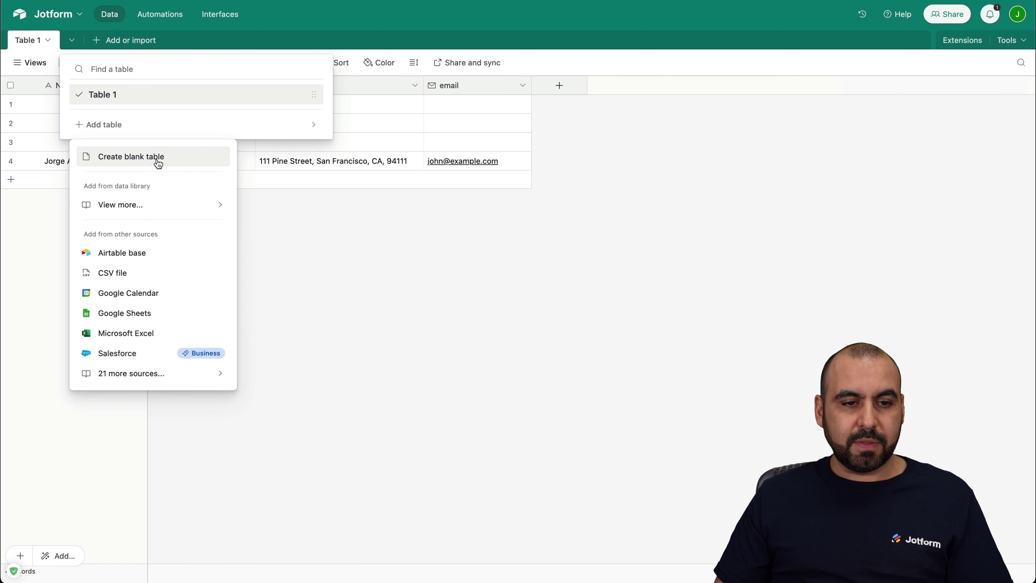
pyautogui.click(159, 164)
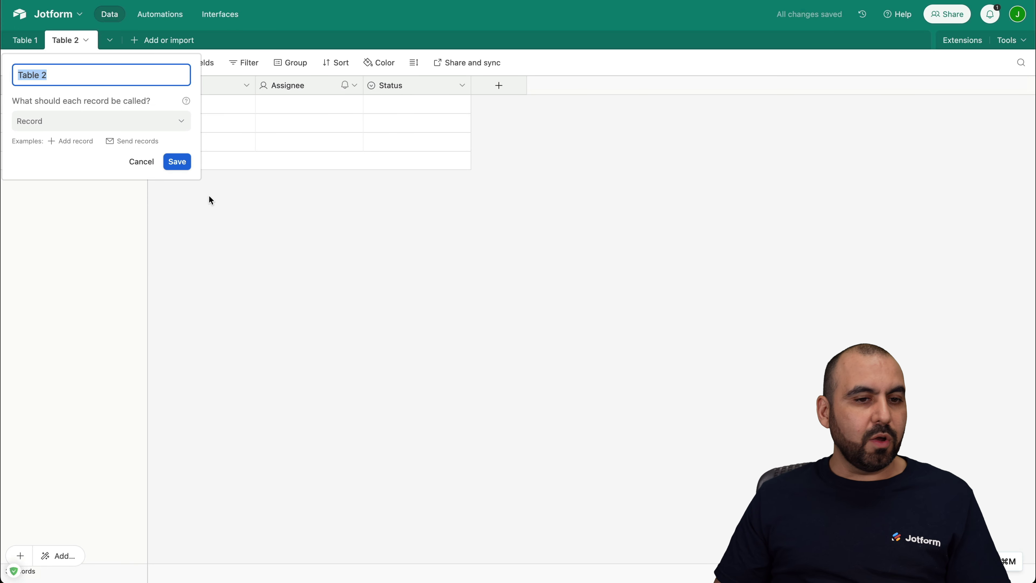
pyautogui.click(204, 205)
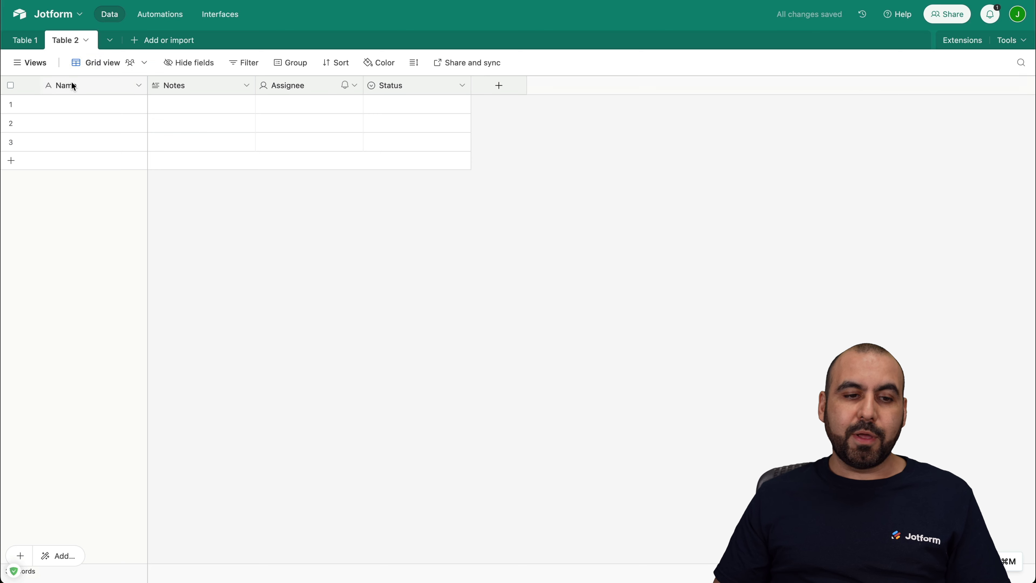
# Step: Delete the Notes, Assignee and Status fields from Table 2, leaving only Name
pyautogui.click(248, 87)
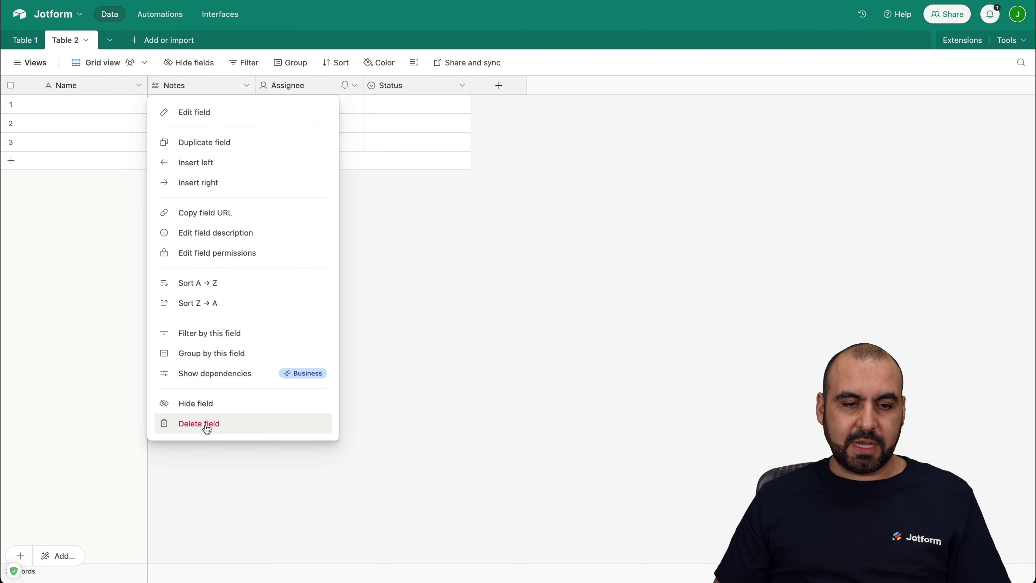
pyautogui.click(204, 425)
pyautogui.click(248, 85)
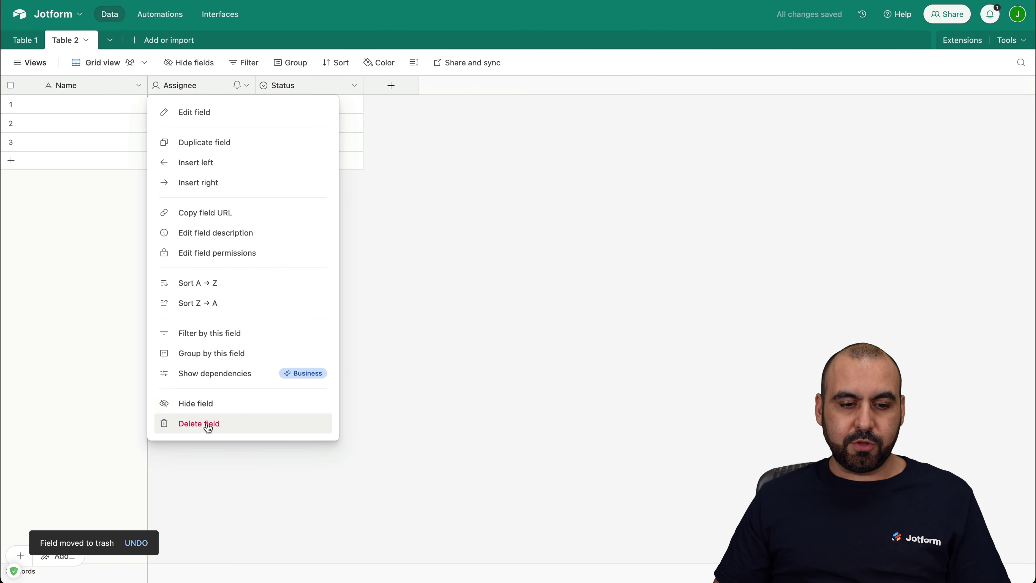
pyautogui.click(208, 424)
pyautogui.click(246, 86)
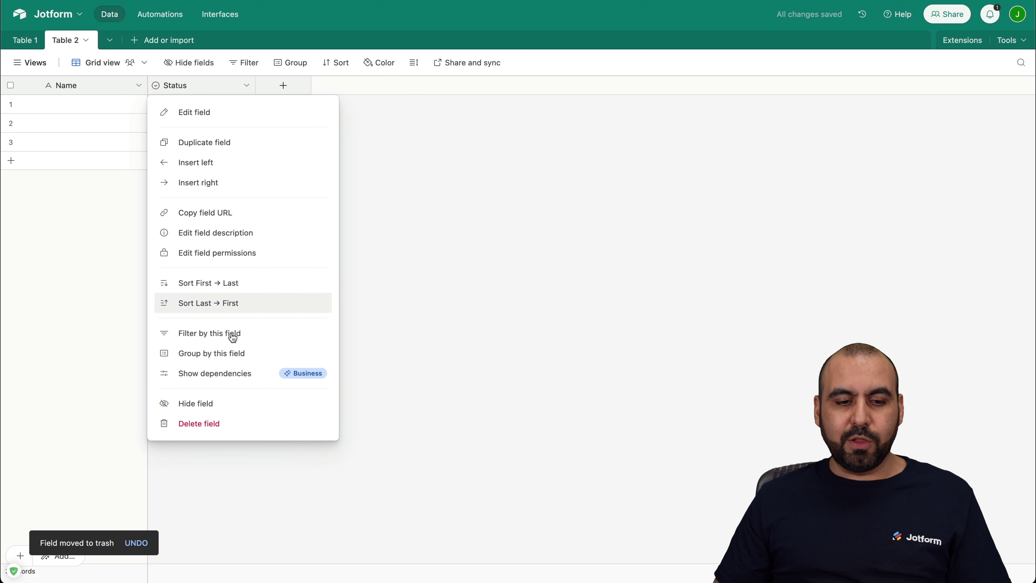
pyautogui.click(206, 424)
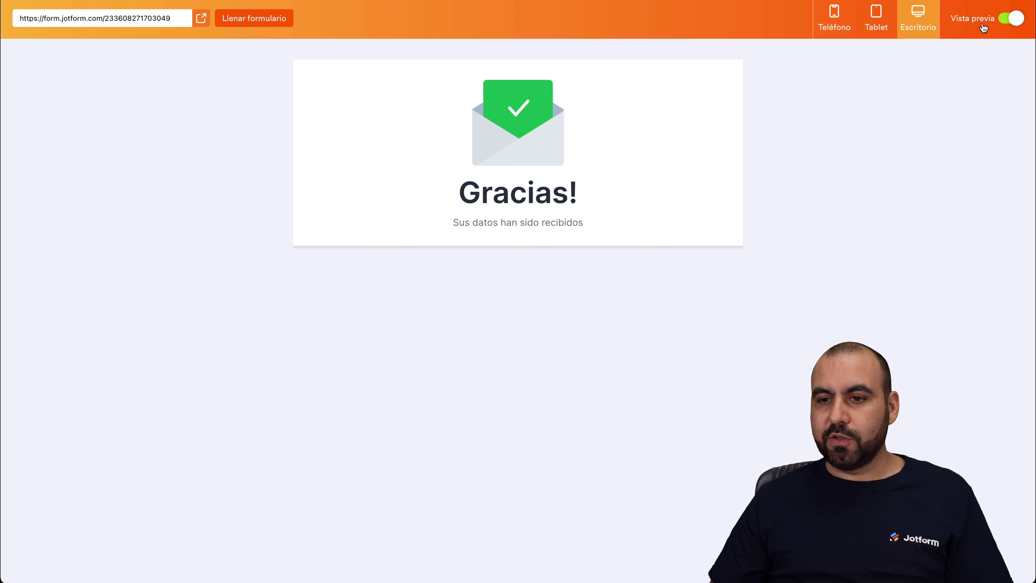
# Step: Turn off the form preview and start a new Airtable action with Añadir Nueva Acción
pyautogui.click(1010, 25)
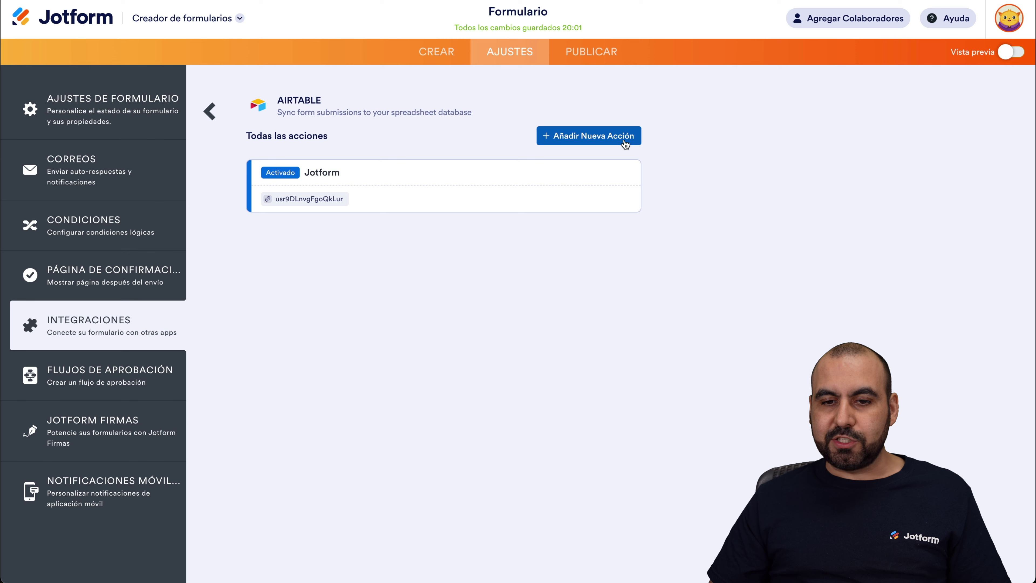
pyautogui.moveTo(519, 190)
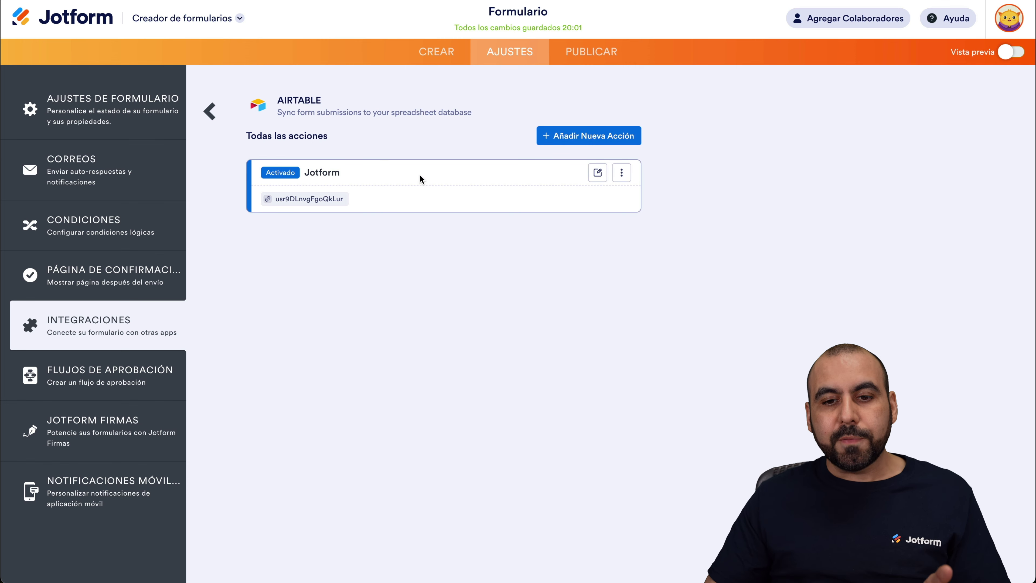
pyautogui.click(573, 141)
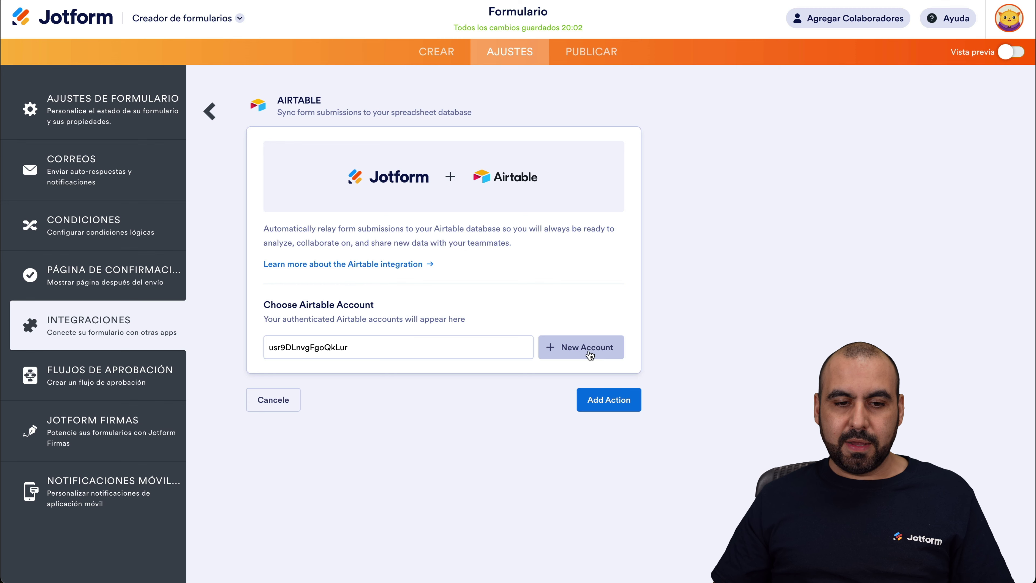
# Step: Connect a new Airtable account, granting Jotform access to the Jotform workspace
pyautogui.click(572, 349)
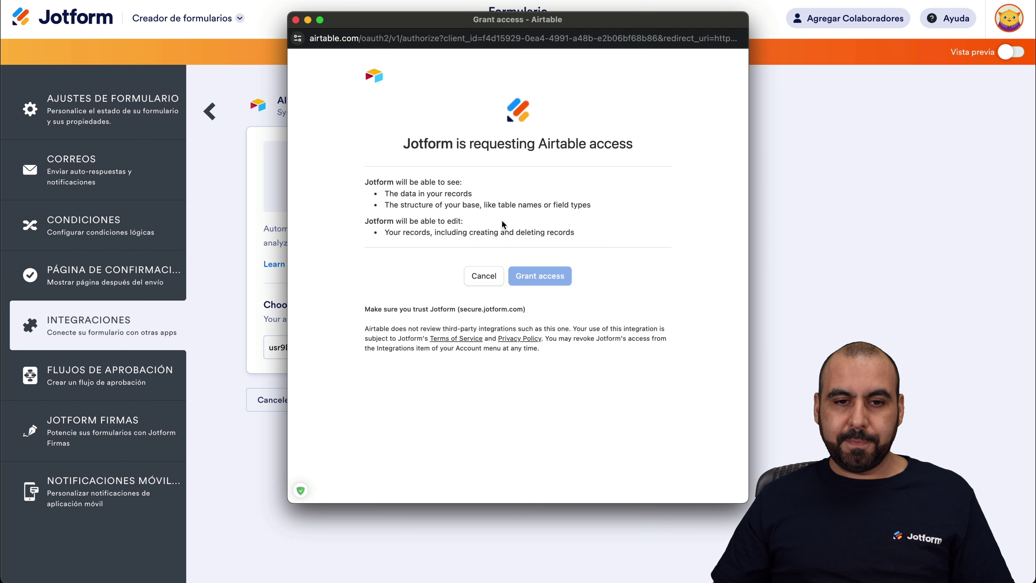
pyautogui.click(408, 293)
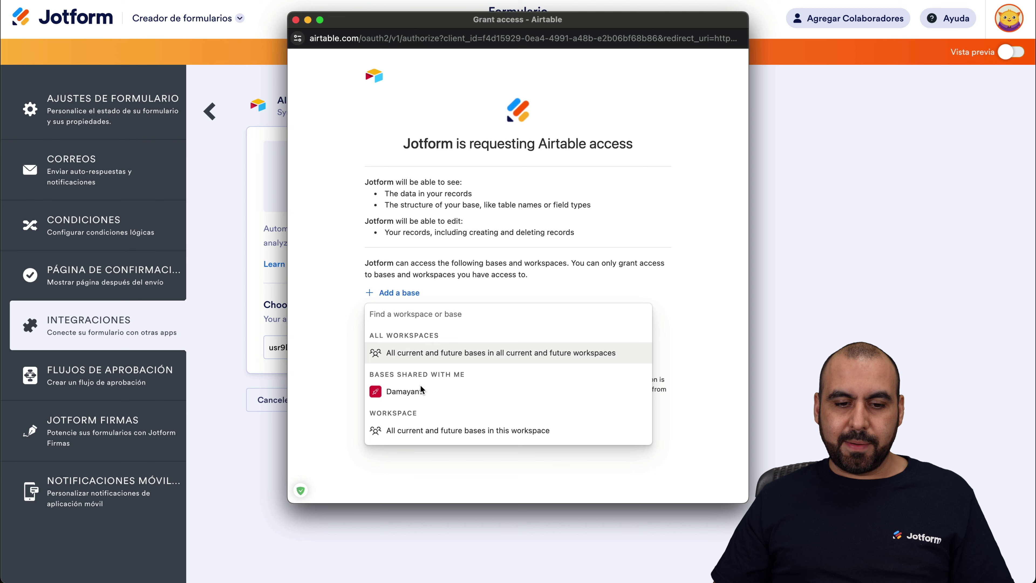
pyautogui.scroll(-10, 422, 387)
pyautogui.click(401, 395)
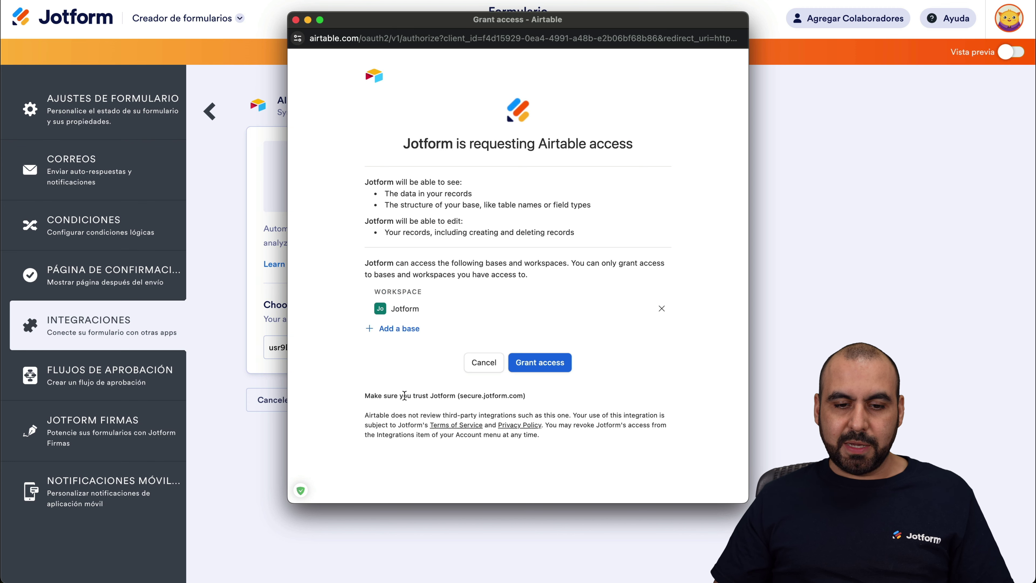
pyautogui.click(549, 366)
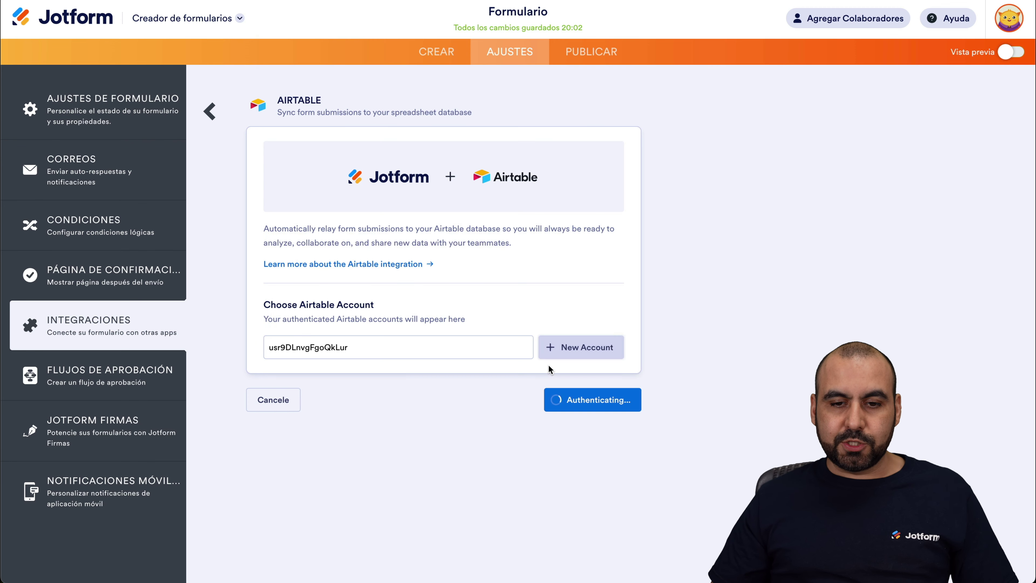
# Step: Target Table 2 of the Jotform base, map Name to Nombre, and save the action
pyautogui.click(332, 195)
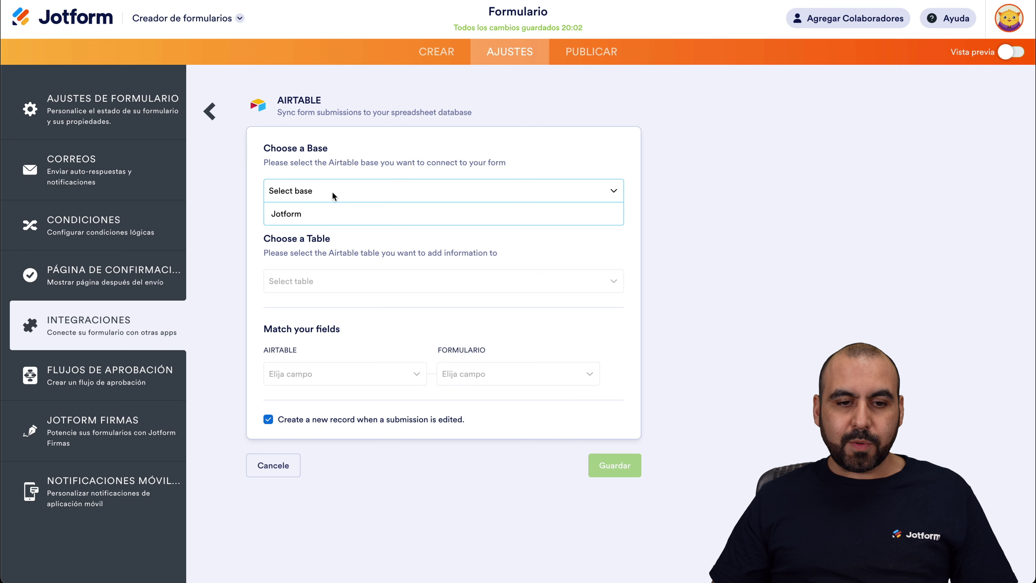
pyautogui.click(310, 212)
pyautogui.click(328, 277)
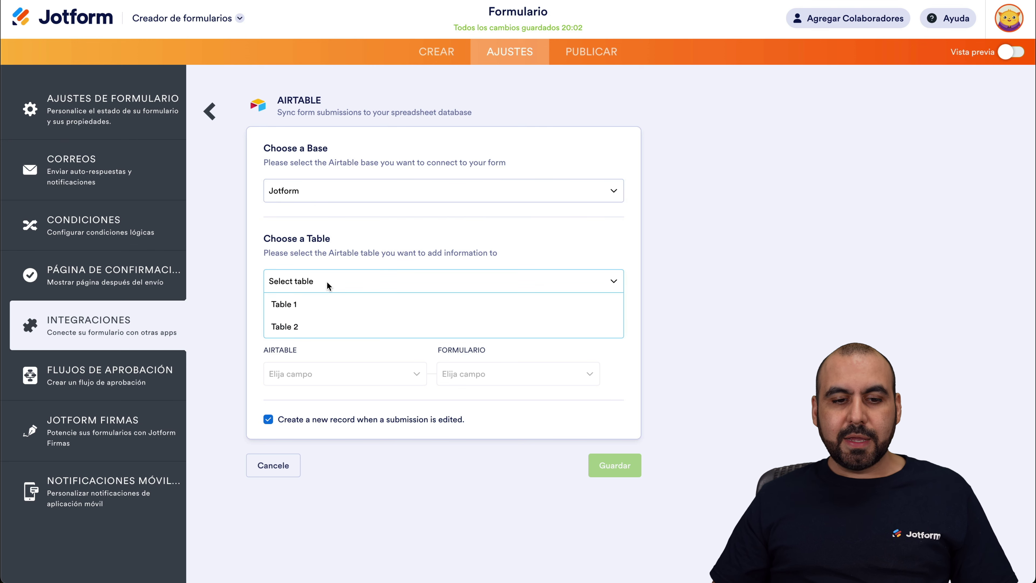
pyautogui.click(316, 328)
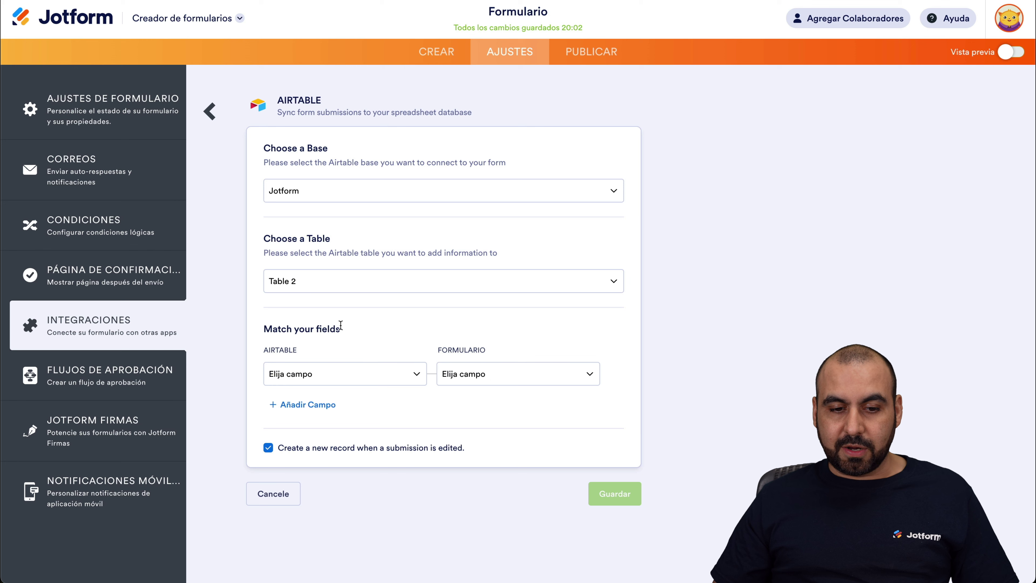
pyautogui.click(365, 367)
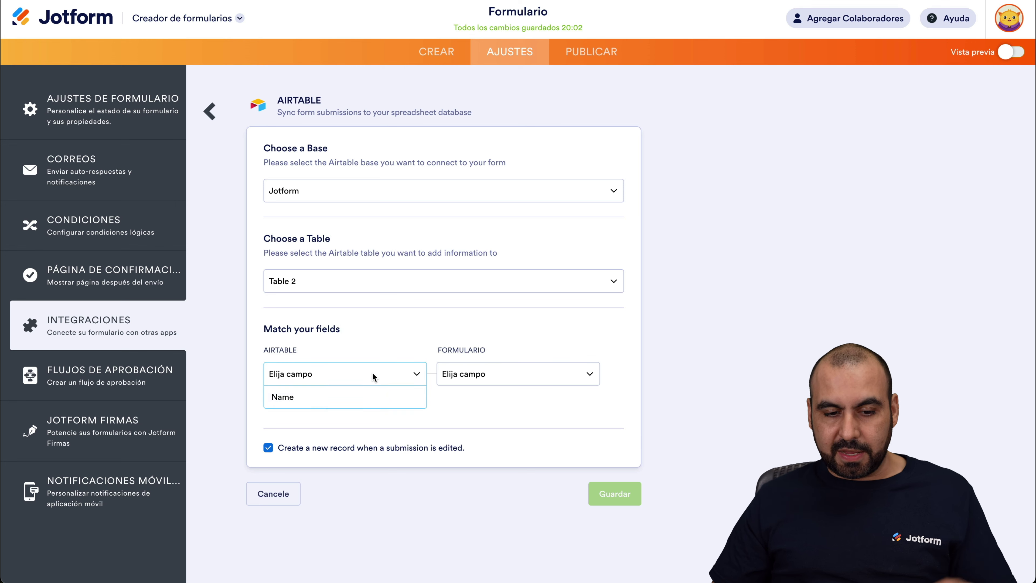
pyautogui.click(318, 390)
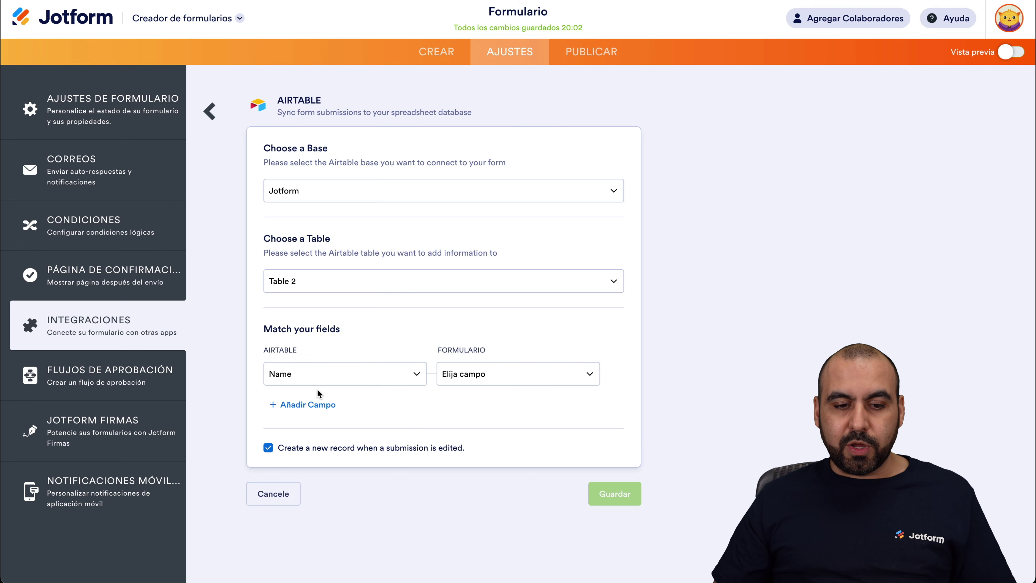
pyautogui.click(526, 376)
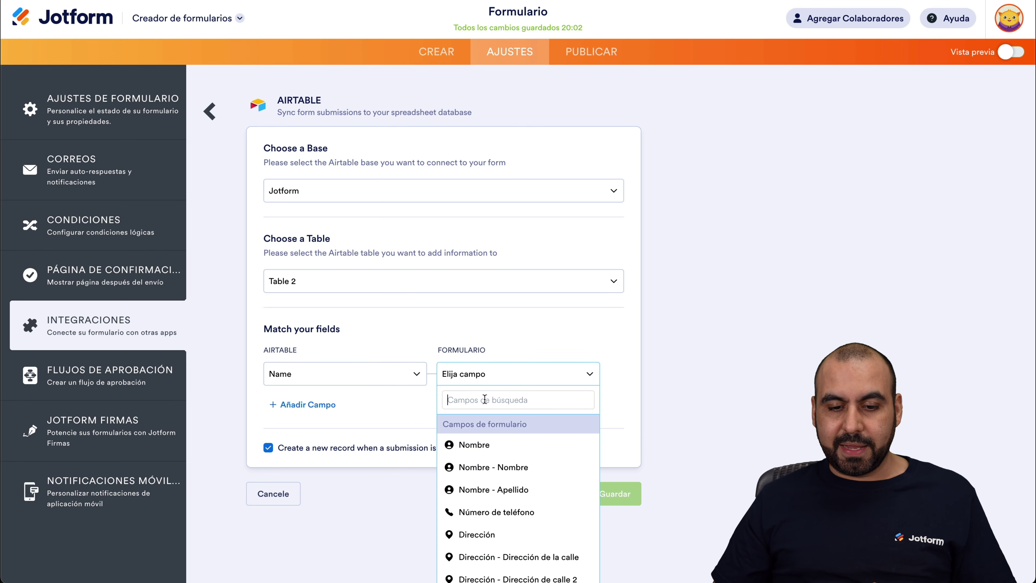
pyautogui.click(501, 451)
pyautogui.click(630, 504)
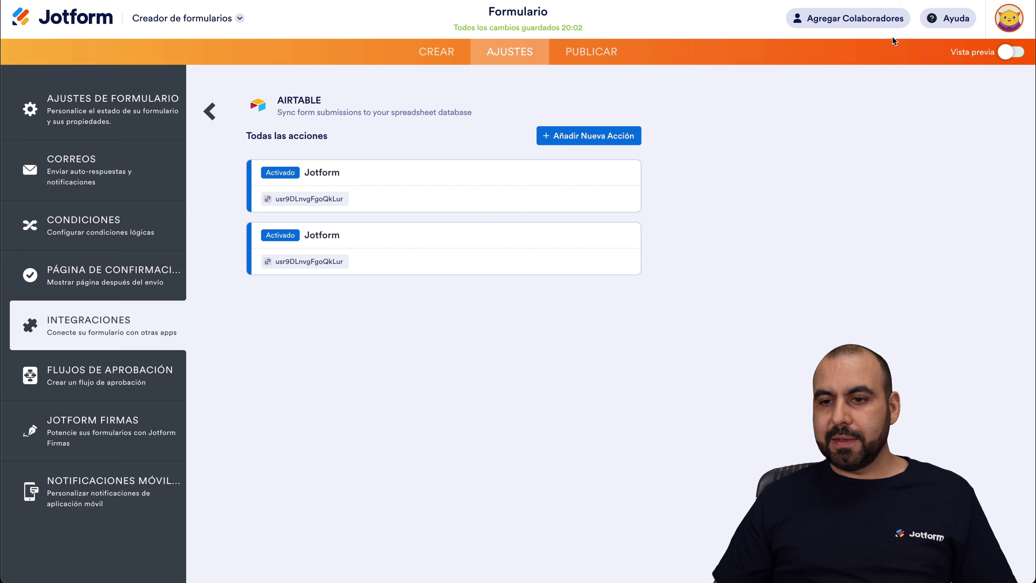
# Step: In Vista previa, fill sample data, replace the first and last name with new values, and submit
pyautogui.click(1013, 53)
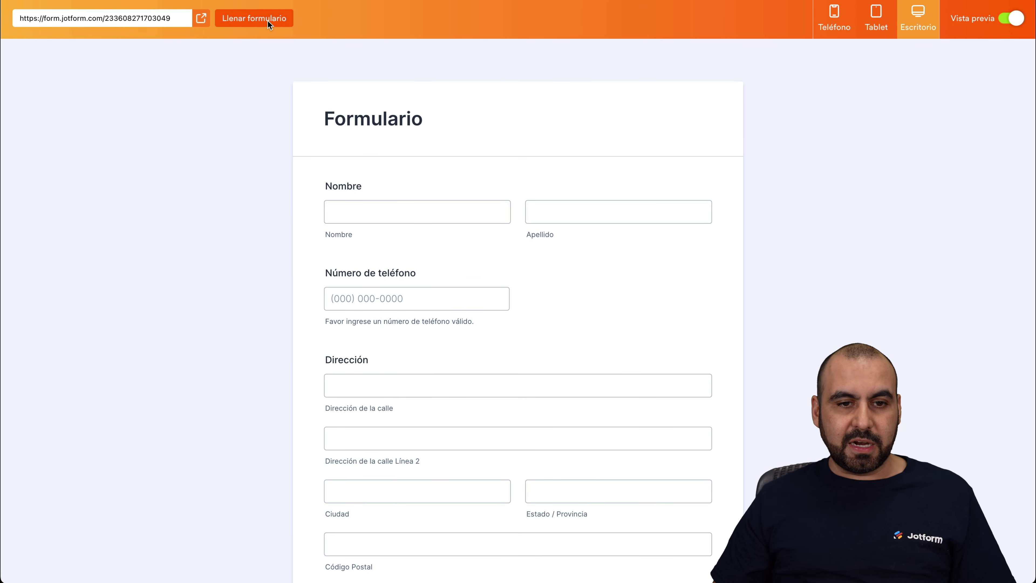
pyautogui.click(267, 20)
pyautogui.click(385, 213)
pyautogui.doubleClick(385, 212)
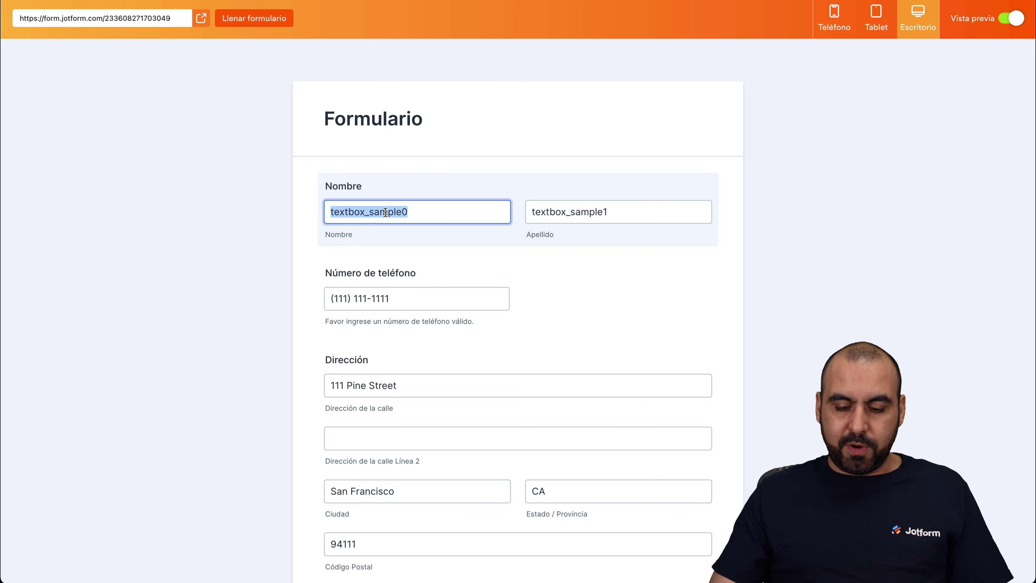
pyautogui.write('mario')
pyautogui.press('Tab')
pyautogui.write('pe')
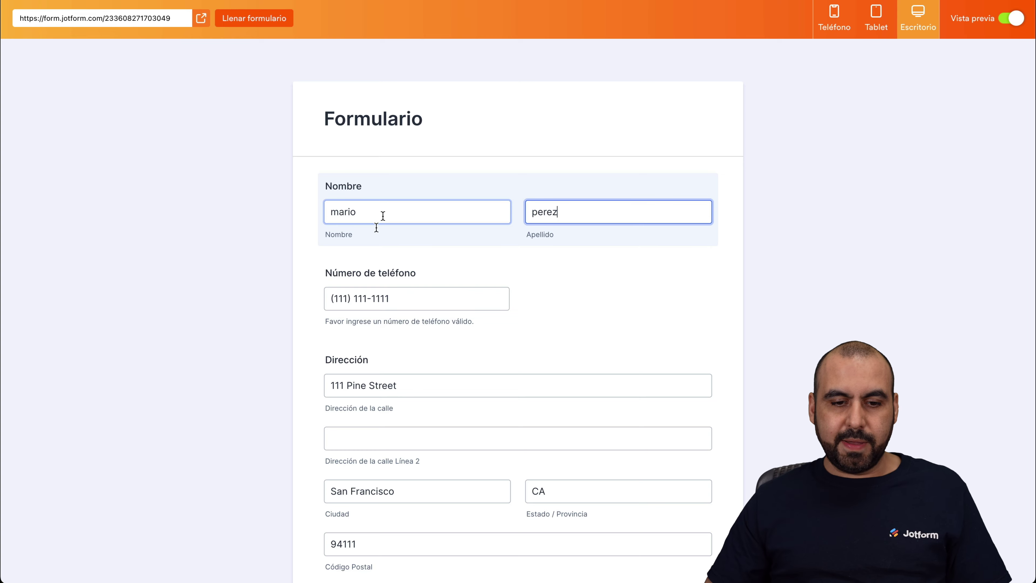
pyautogui.scroll(-5, 424, 377)
pyautogui.click(533, 504)
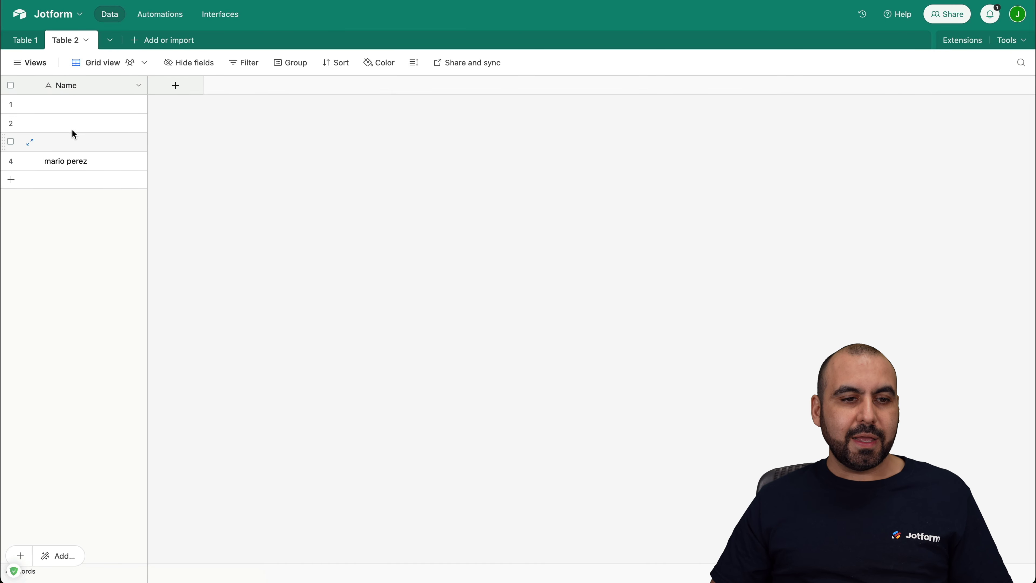
# Step: Check the new record in Table 1 and Table 2, ending back on Table 1
pyautogui.click(29, 40)
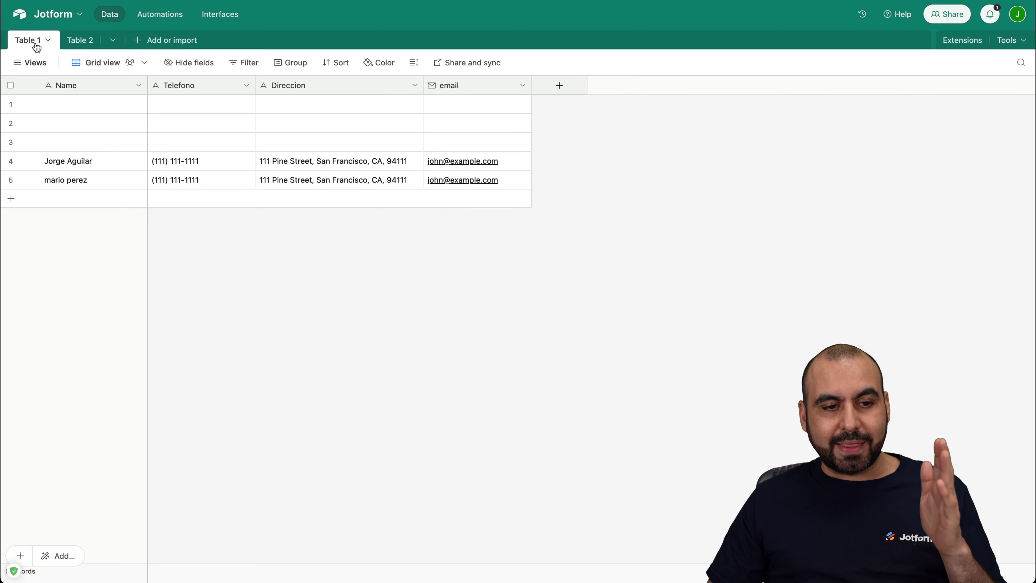
pyautogui.click(78, 40)
pyautogui.click(34, 45)
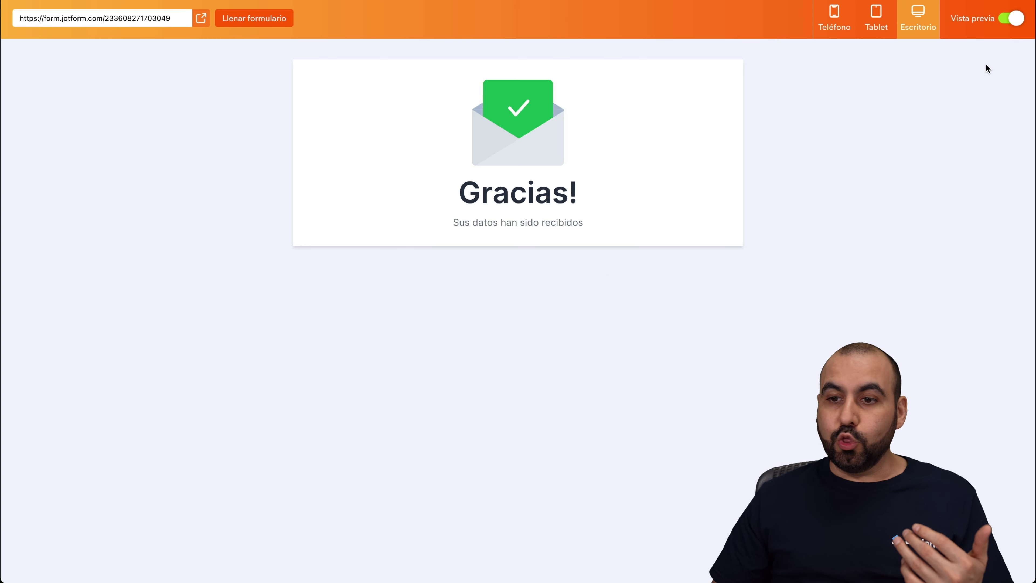
# Step: Exit the preview, return from Integraciones to the builder via CREAR, and open the Jotform products menu
pyautogui.click(1010, 19)
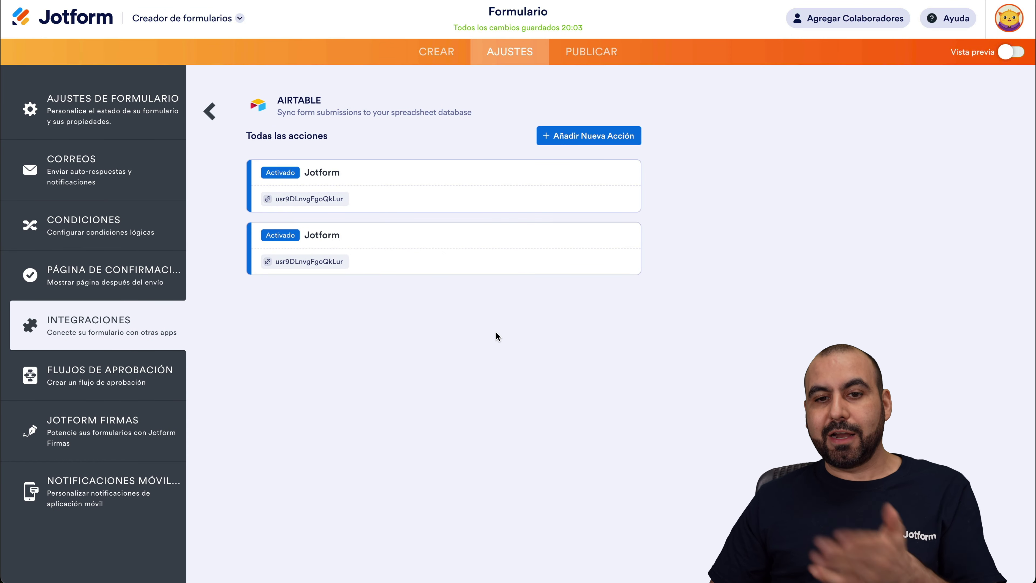
pyautogui.click(210, 111)
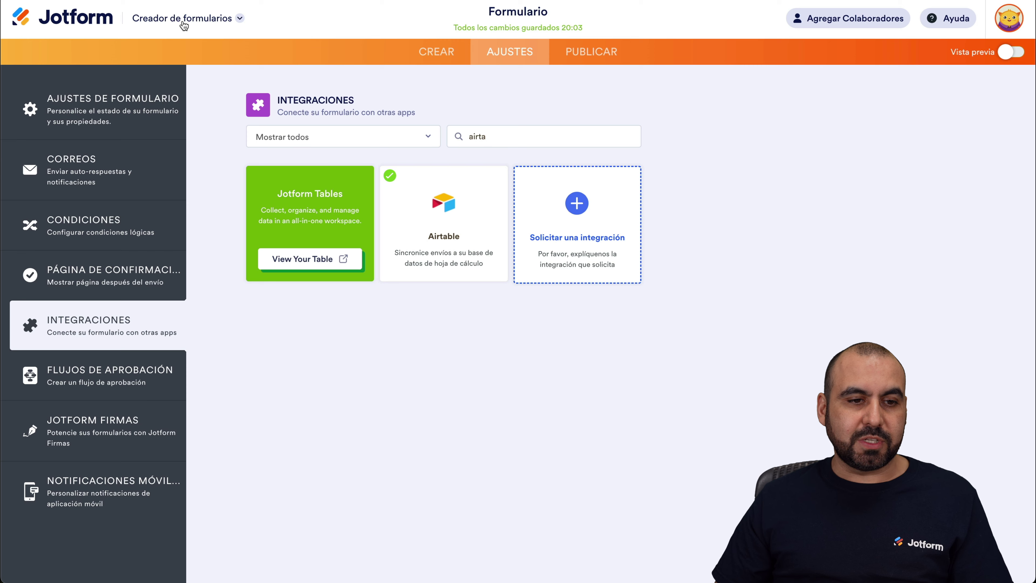
pyautogui.click(415, 54)
pyautogui.click(205, 17)
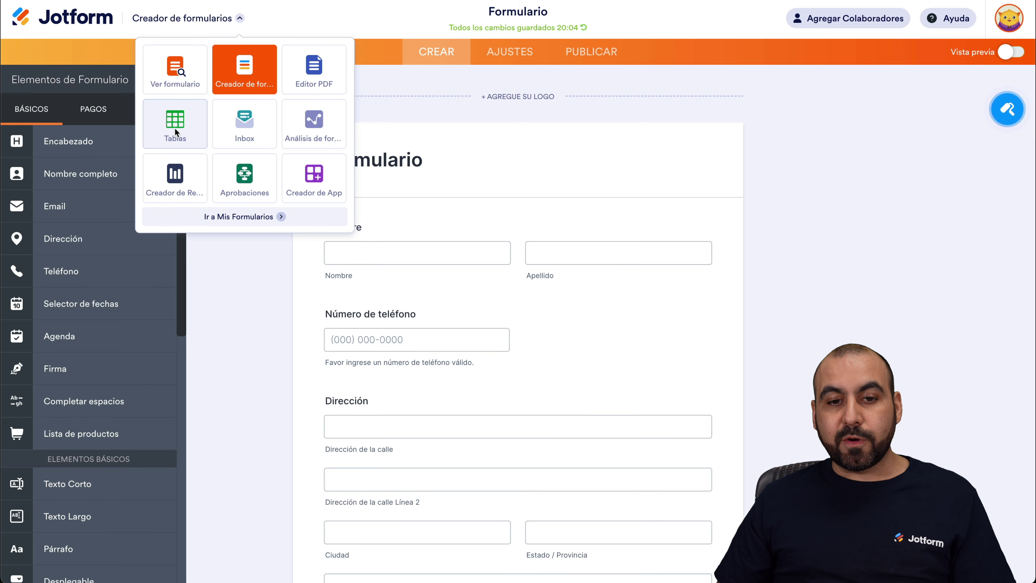
# Step: Review both test submissions in Formulario's Tables view, then go to Mis formularios
pyautogui.click(175, 129)
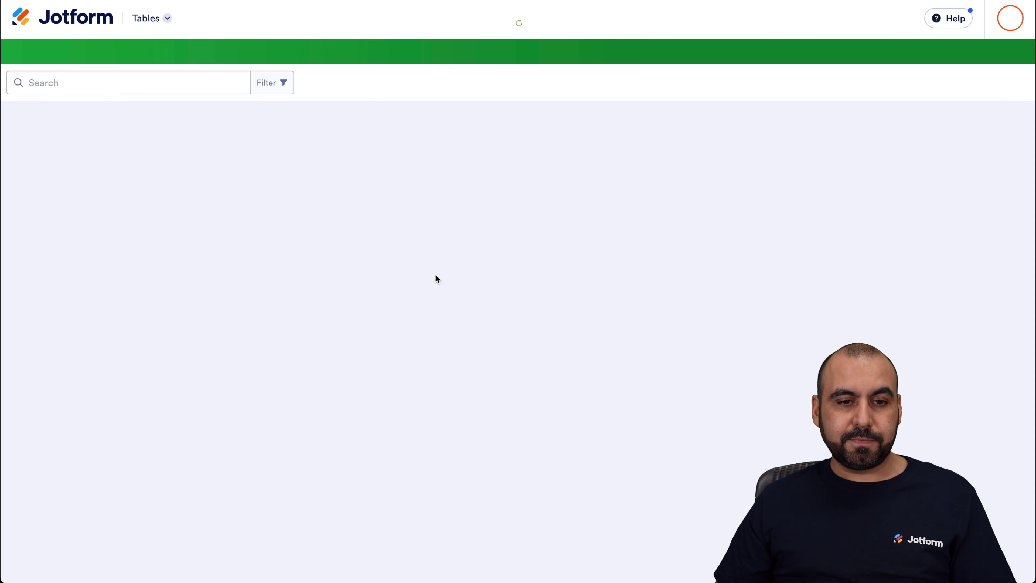
pyautogui.moveTo(187, 145)
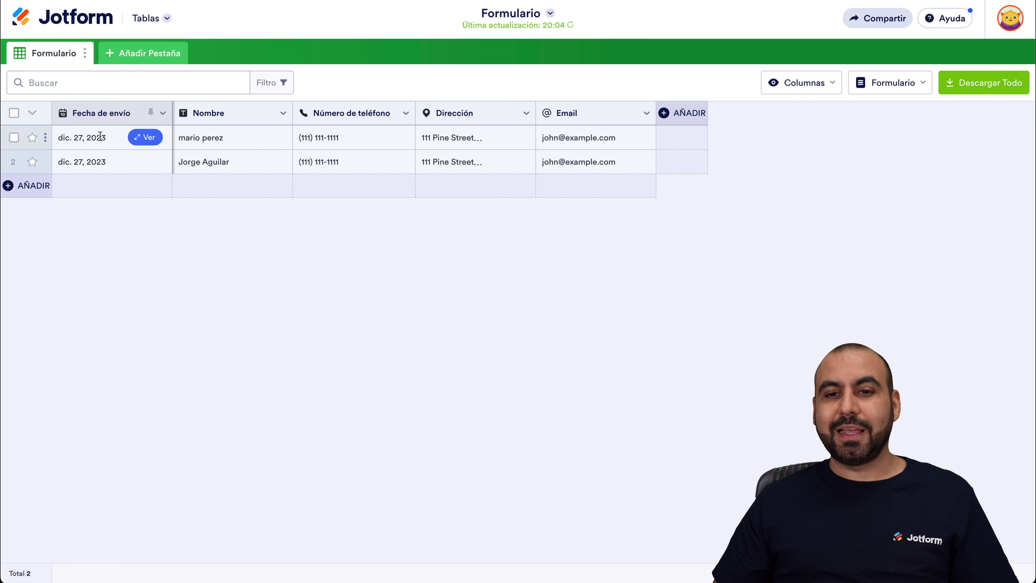
pyautogui.click(69, 18)
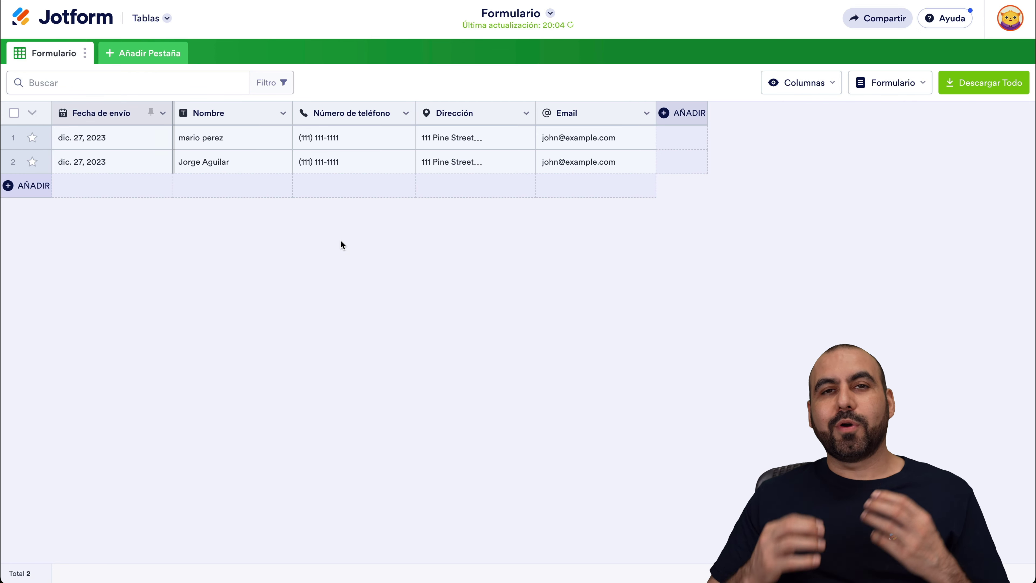